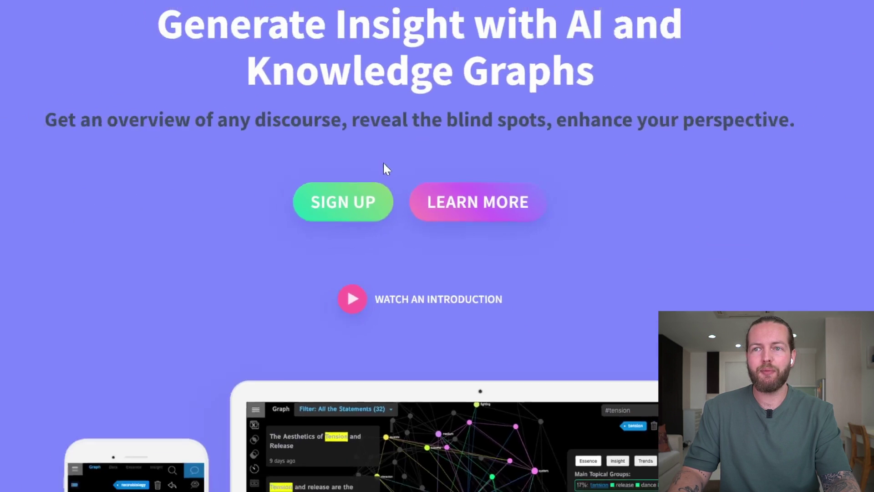
- Open the InfraNodus account sign-up page and check its free trial offer
{"action": "scroll", "coordinate": [403, 264], "scroll_direction": "down", "scroll_amount": 15}
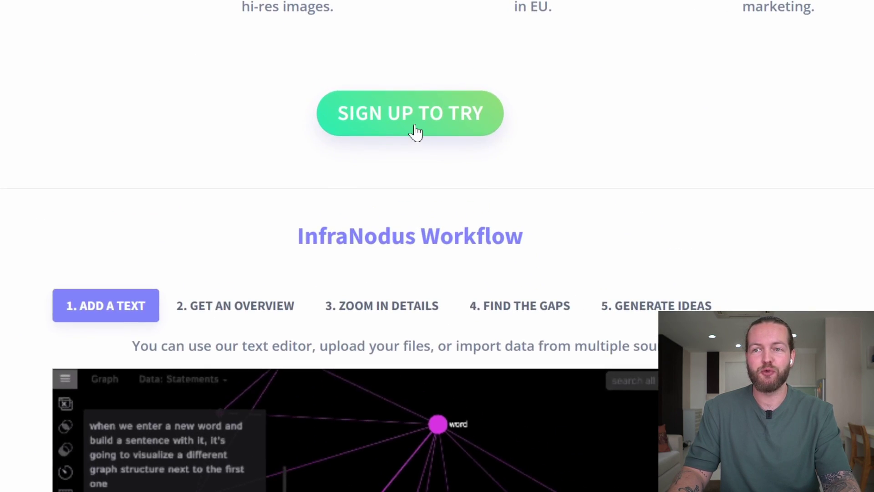
{"action": "left_click", "coordinate": [412, 150]}
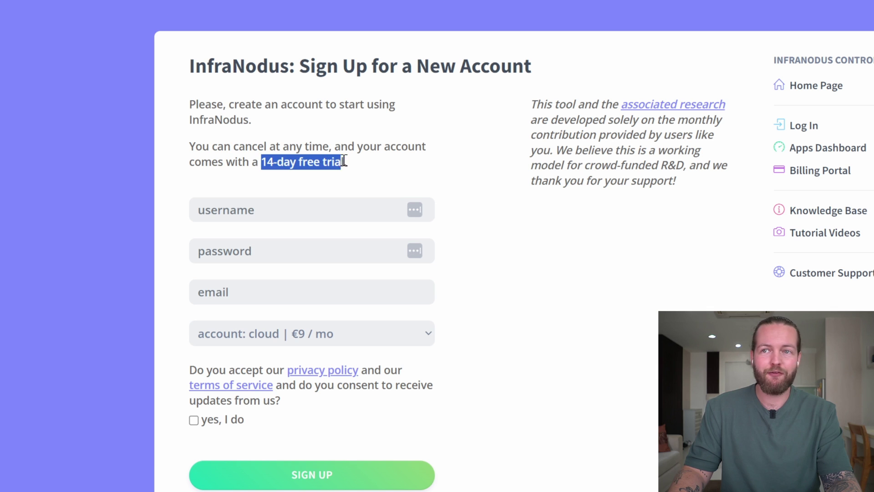
{"action": "left_click_drag", "start_coordinate": [344, 160], "coordinate": [448, 191]}
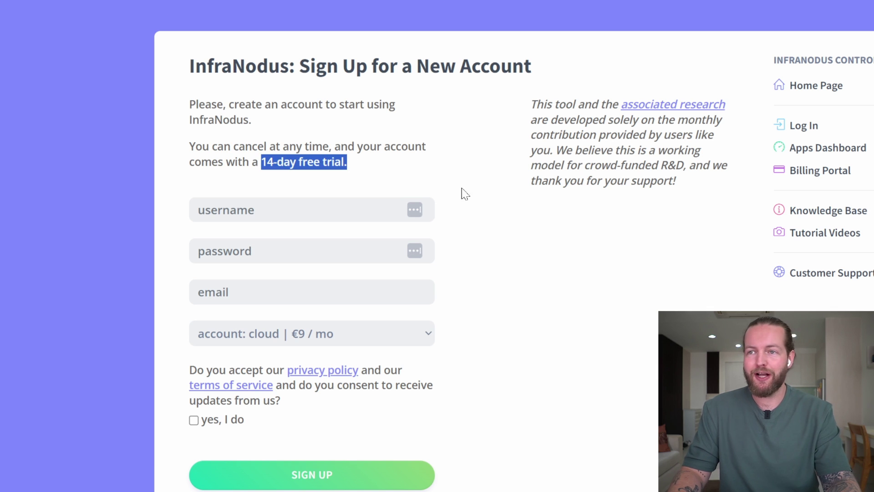
{"action": "left_click", "coordinate": [455, 195]}
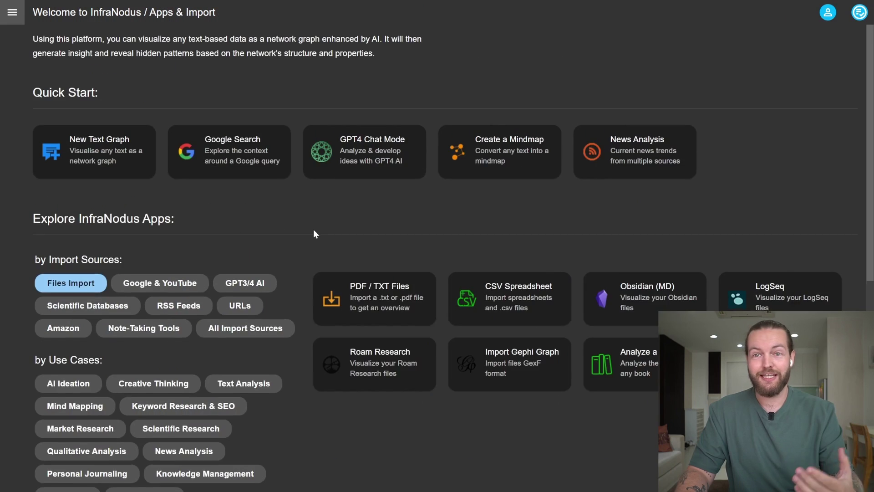
- Browse the app categories by import source, including Google & YouTube, GPT3/4 AI, URLs, Amazon, Note-Taking Tools and All Import Sources
{"action": "scroll", "coordinate": [313, 228], "scroll_direction": "down", "scroll_amount": 2}
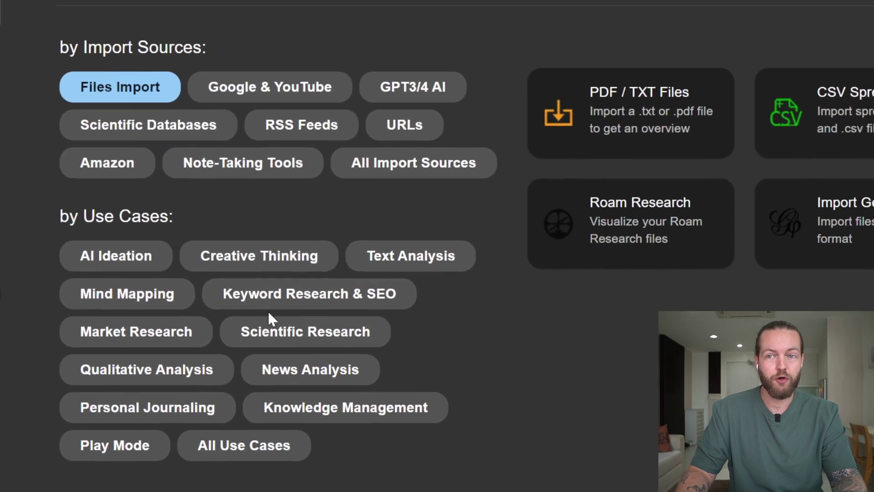
{"action": "scroll", "coordinate": [266, 317], "scroll_direction": "down", "scroll_amount": 1}
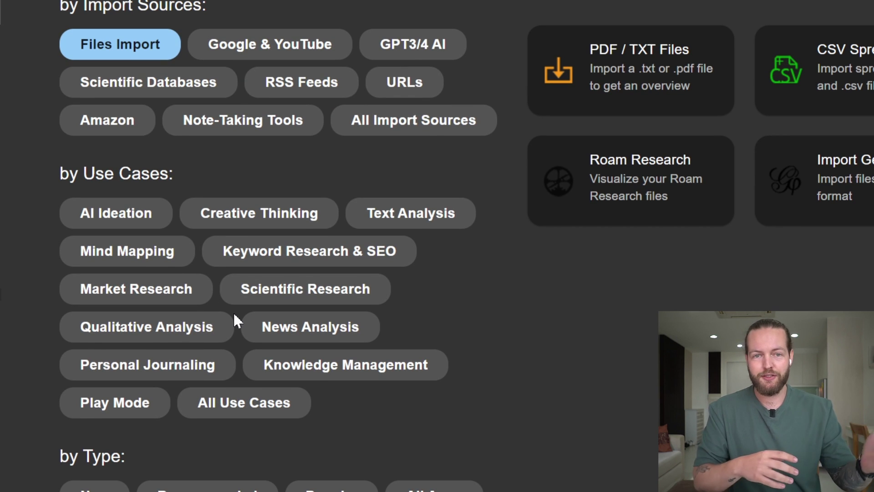
{"action": "scroll", "coordinate": [172, 225], "scroll_direction": "down", "scroll_amount": 1}
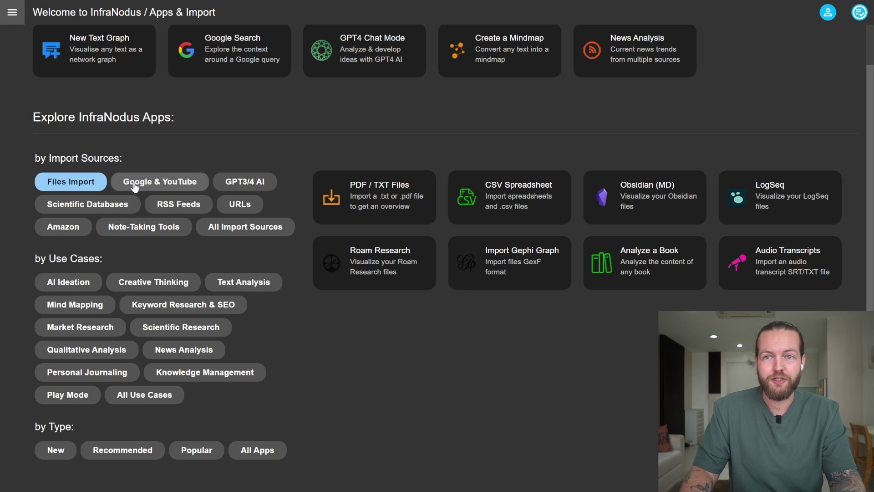
{"action": "left_click", "coordinate": [135, 184]}
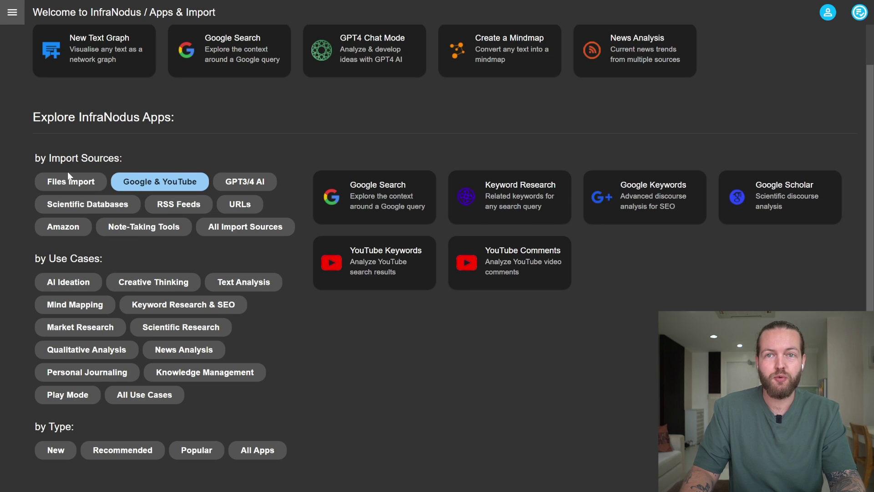
{"action": "left_click", "coordinate": [240, 187]}
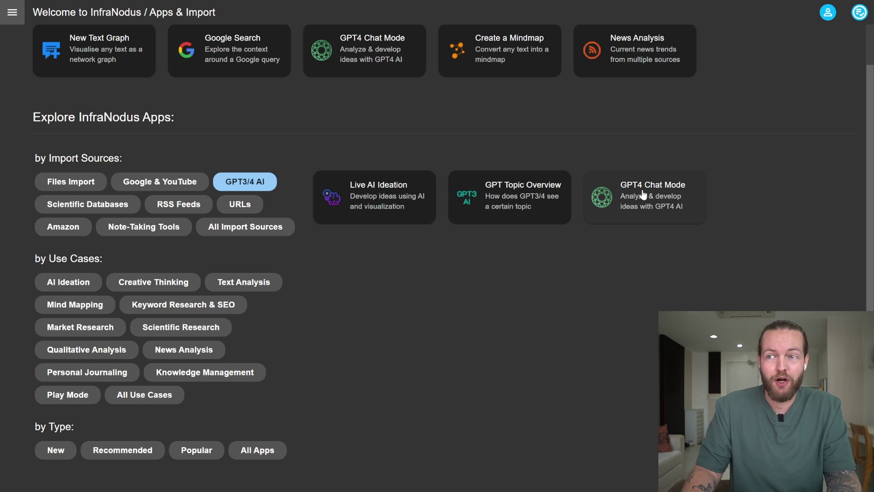
{"action": "left_click", "coordinate": [240, 204]}
{"action": "left_click", "coordinate": [64, 226]}
{"action": "left_click", "coordinate": [144, 226]}
{"action": "left_click", "coordinate": [227, 227]}
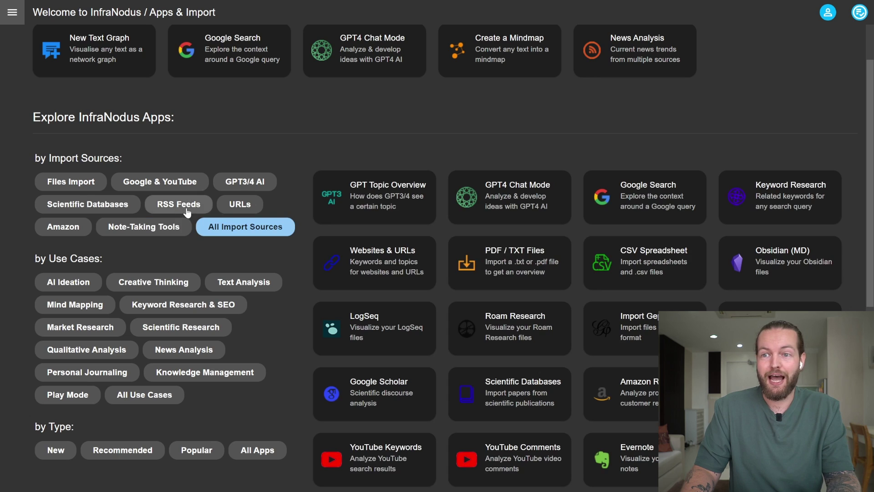
{"action": "scroll", "coordinate": [269, 232], "scroll_direction": "down", "scroll_amount": 3}
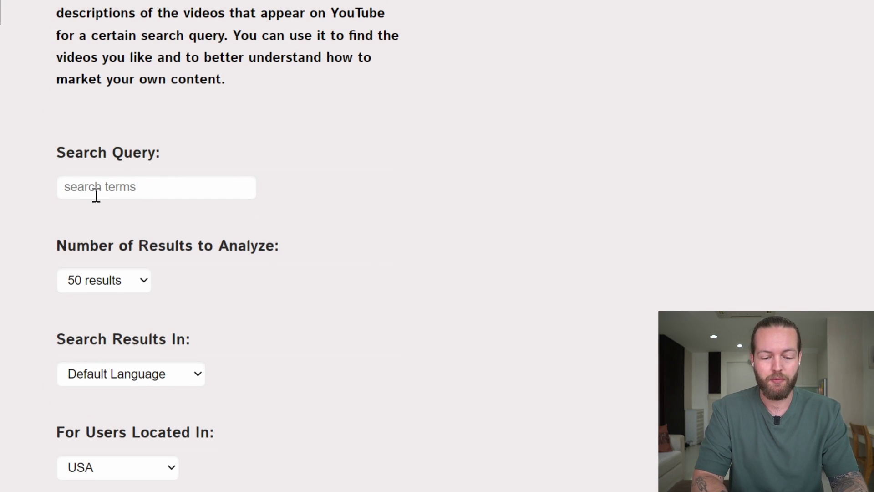
- Analyze 50 YouTube search results for "ChatGPT" in English for USA users, saved in the graph youtube_chatgpt2
{"action": "left_click_drag", "start_coordinate": [126, 184], "coordinate": [48, 193]}
{"action": "left_click", "coordinate": [55, 228]}
{"action": "scroll", "coordinate": [49, 309], "scroll_direction": "down", "scroll_amount": 1}
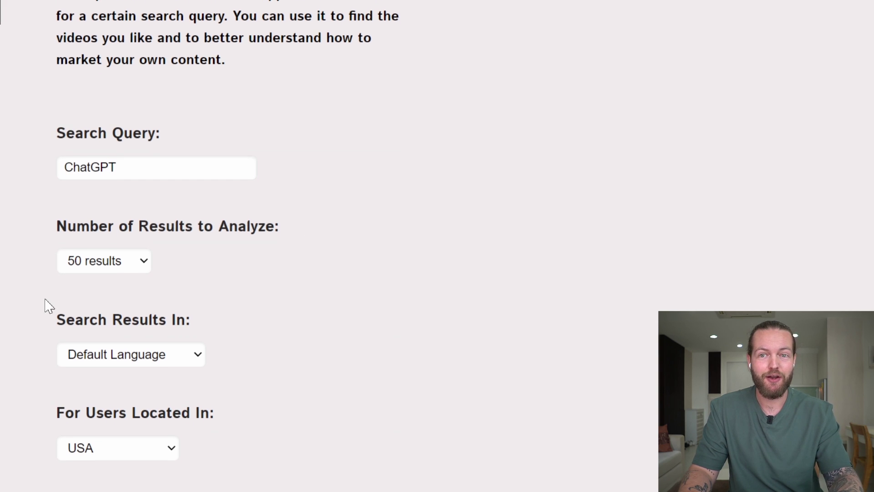
{"action": "left_click", "coordinate": [141, 322]}
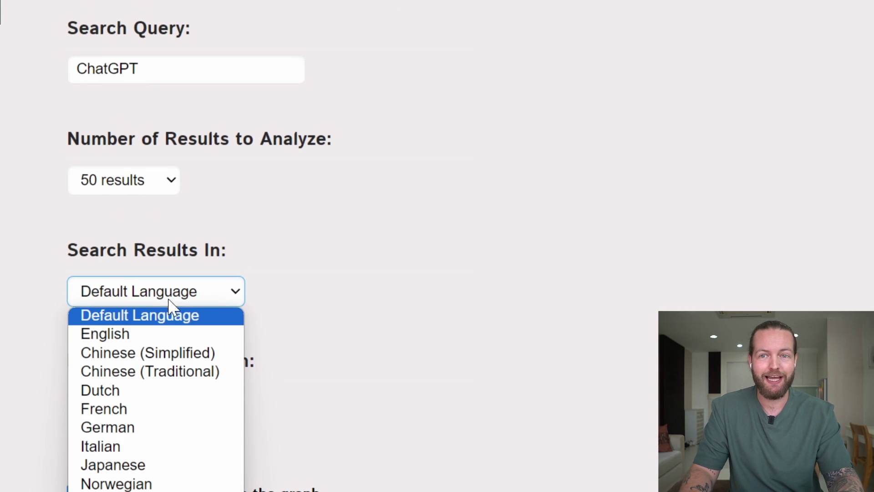
{"action": "left_click", "coordinate": [163, 333]}
{"action": "scroll", "coordinate": [155, 377], "scroll_direction": "down", "scroll_amount": 5}
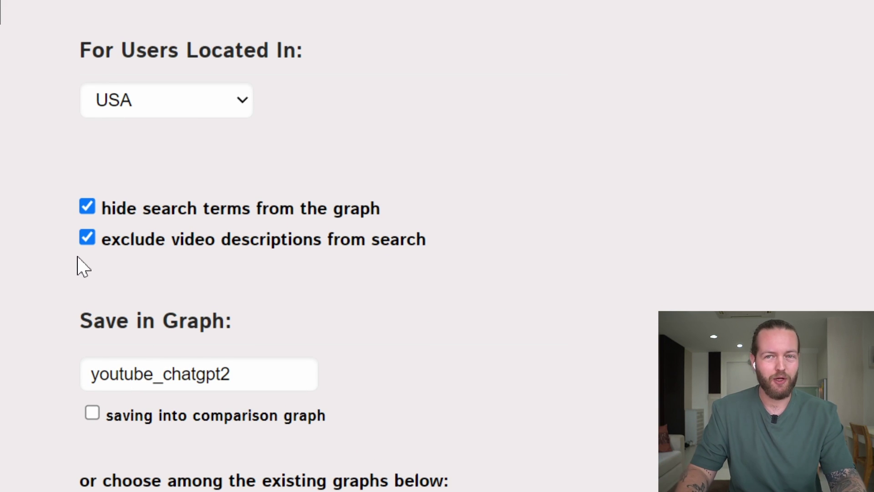
{"action": "scroll", "coordinate": [78, 258], "scroll_direction": "down", "scroll_amount": 4}
{"action": "left_click", "coordinate": [144, 455]}
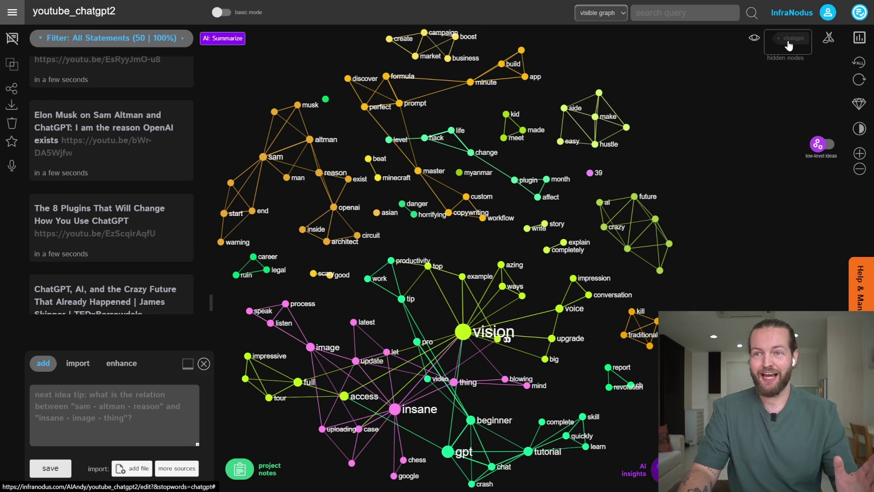
- Restore the hidden chatgpt node to the graph and look through the imported video title statements
{"action": "left_click", "coordinate": [789, 45]}
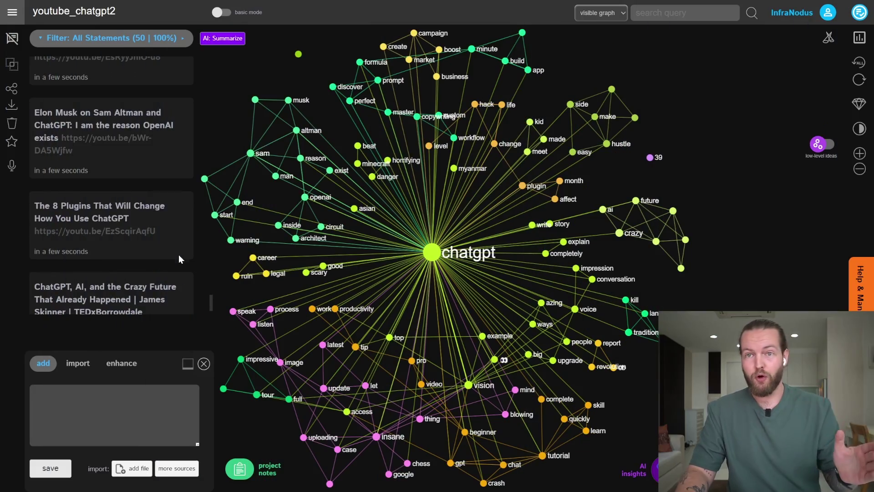
{"action": "scroll", "coordinate": [179, 254], "scroll_direction": "up", "scroll_amount": 10}
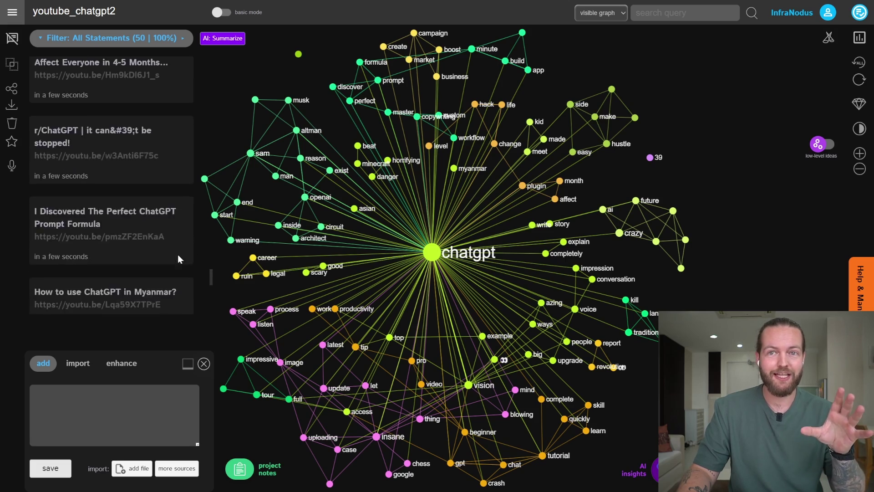
{"action": "scroll", "coordinate": [178, 254], "scroll_direction": "up", "scroll_amount": 2}
{"action": "scroll", "coordinate": [116, 209], "scroll_direction": "up", "scroll_amount": 3}
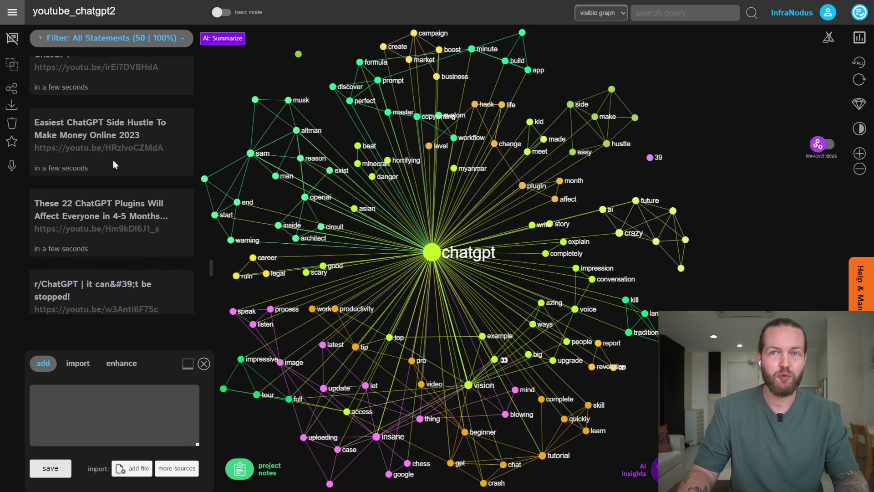
{"action": "scroll", "coordinate": [109, 159], "scroll_direction": "up", "scroll_amount": 5}
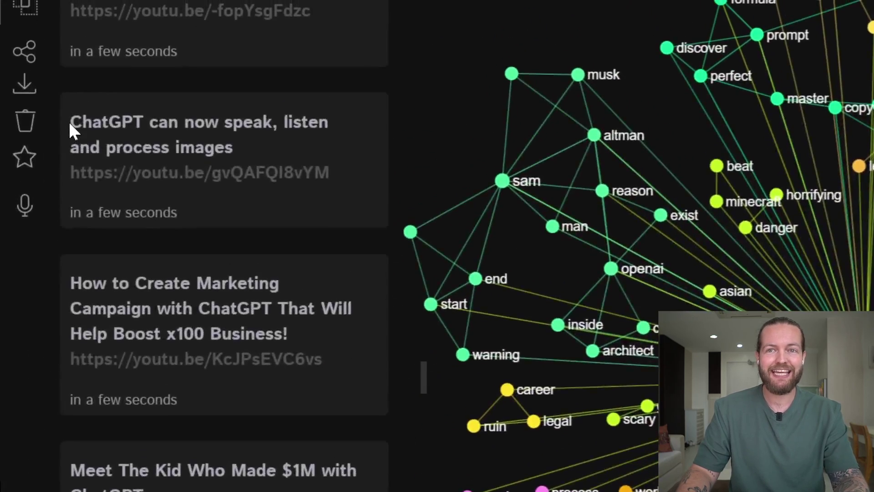
- Highlight the graph connections of the statement "ChatGPT can now speak, listen and process images" and review the other video titles
{"action": "left_click_drag", "start_coordinate": [66, 78], "coordinate": [143, 78]}
{"action": "left_click_drag", "start_coordinate": [149, 122], "coordinate": [275, 121]}
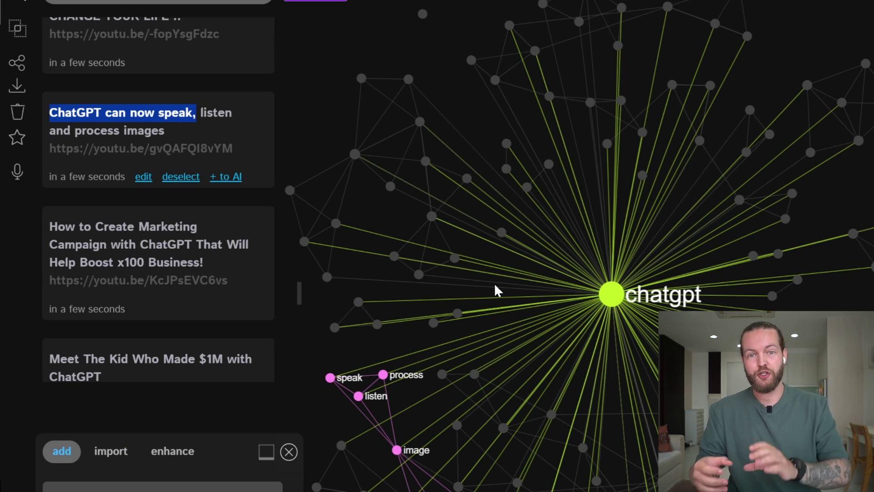
{"action": "mouse_move", "coordinate": [399, 275]}
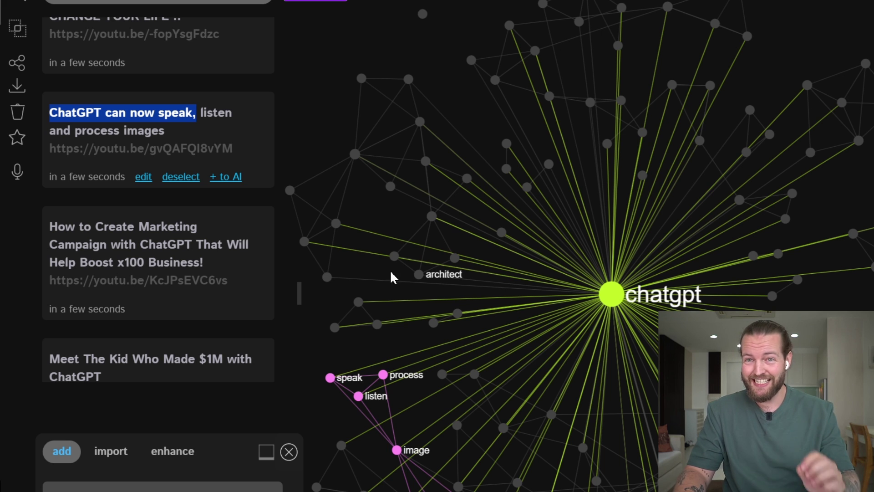
{"action": "scroll", "coordinate": [229, 222], "scroll_direction": "up", "scroll_amount": 15}
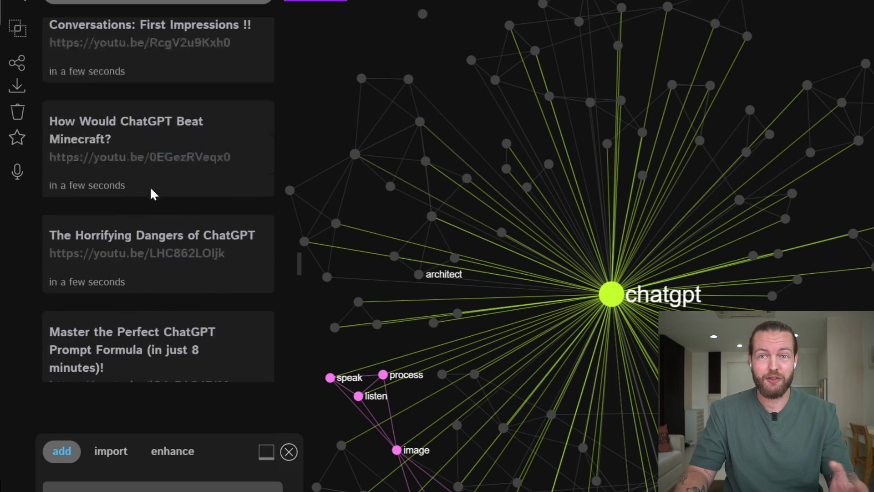
{"action": "scroll", "coordinate": [182, 180], "scroll_direction": "up", "scroll_amount": 8}
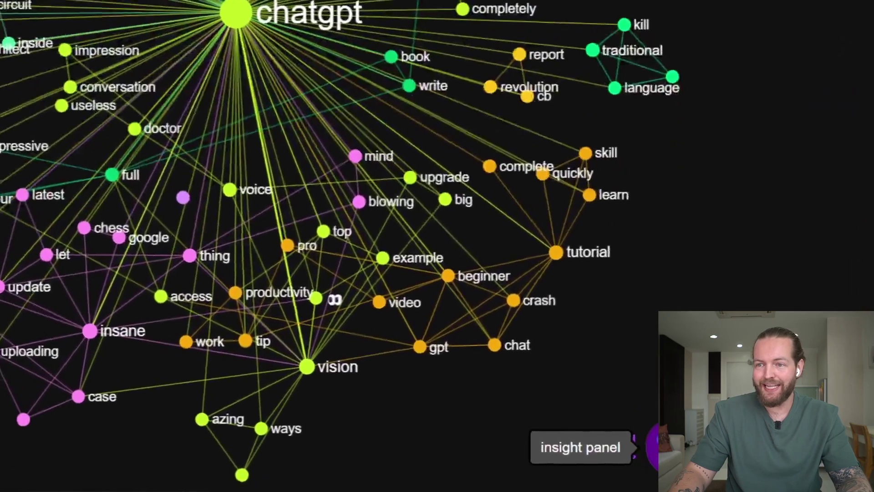
- Open the AI insights for the graph and make an AI query from the advice on bridging topic clusters
{"action": "left_click", "coordinate": [646, 450]}
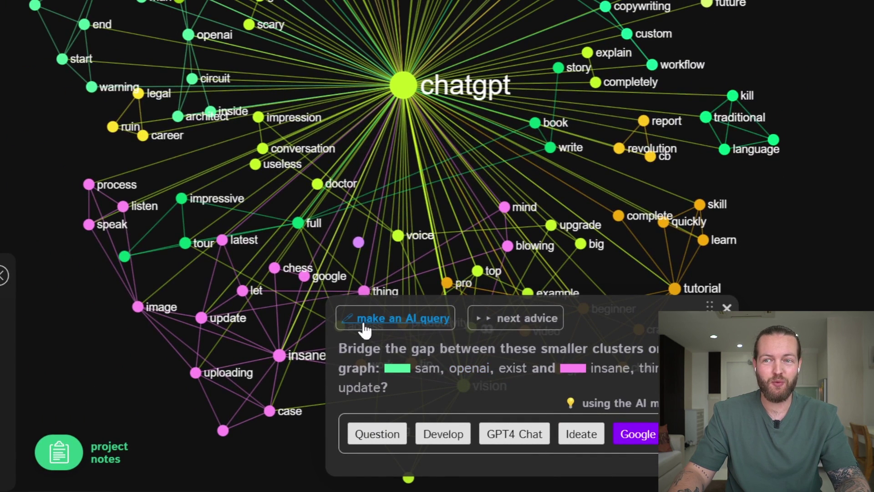
{"action": "left_click", "coordinate": [416, 325]}
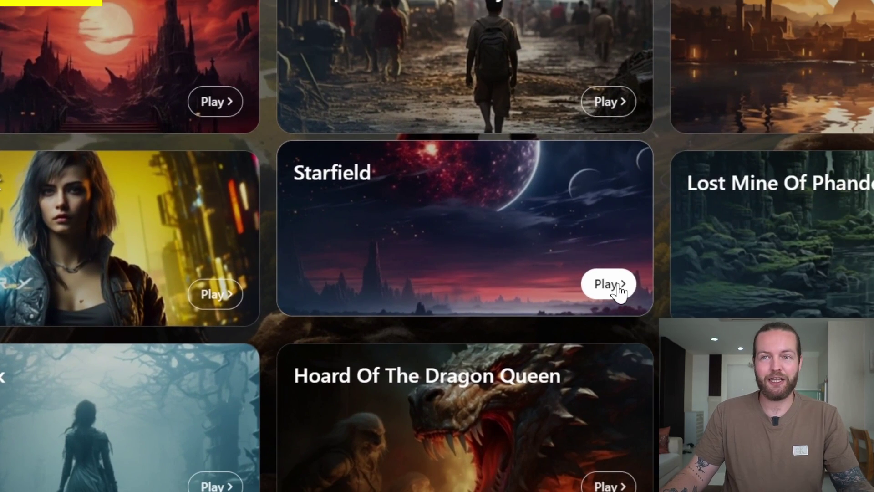
- Switch to the AI role-playing game site, choose the Starfield campaign and enter a character name
{"action": "left_click", "coordinate": [610, 284]}
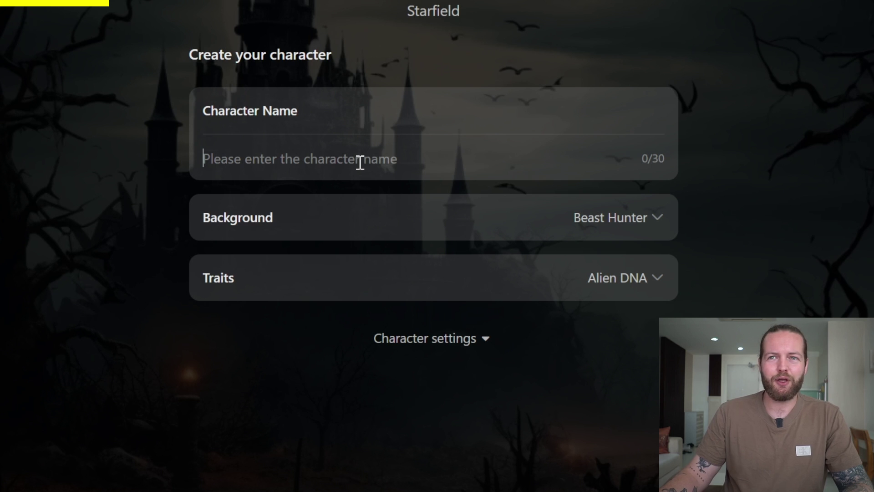
{"action": "left_click", "coordinate": [359, 163]}
{"action": "type", "text": "Rolf"}
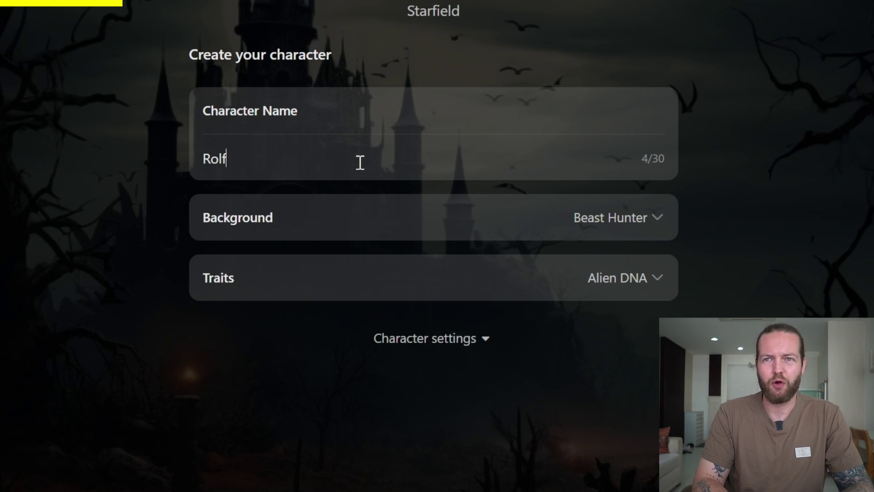
- Set the character's background to Space Scoundrel and the trait to Wanted
{"action": "left_click", "coordinate": [591, 226]}
{"action": "left_click_drag", "start_coordinate": [674, 287], "coordinate": [676, 403]}
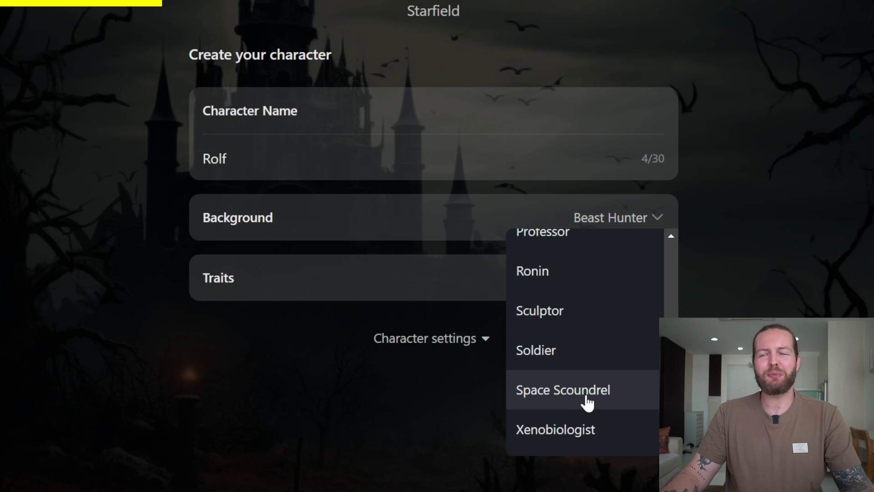
{"action": "left_click", "coordinate": [610, 403]}
{"action": "left_click", "coordinate": [647, 279]}
{"action": "left_click_drag", "start_coordinate": [669, 380], "coordinate": [667, 422]}
{"action": "left_click_drag", "start_coordinate": [647, 346], "coordinate": [650, 396]}
{"action": "left_click", "coordinate": [551, 418]}
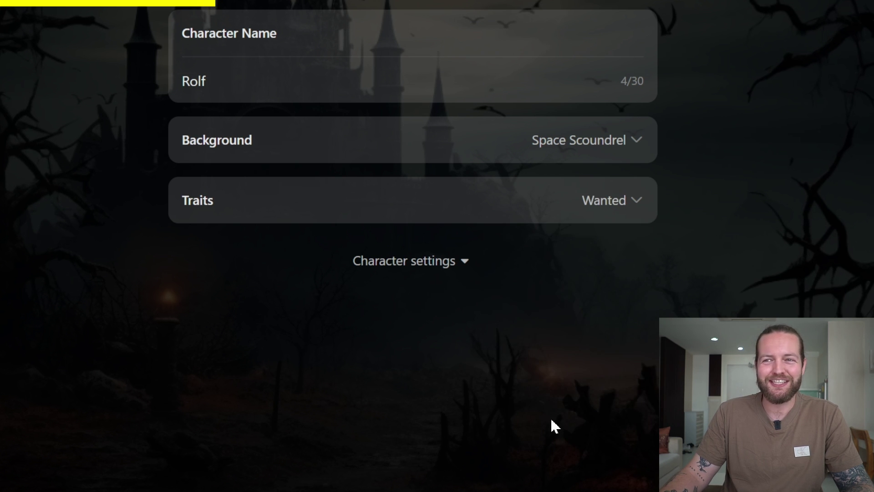
- Raise the character's Strength and Charisma to 18 in the character settings
{"action": "left_click", "coordinate": [449, 272]}
{"action": "left_click", "coordinate": [208, 311]}
{"action": "left_click_drag", "start_coordinate": [360, 340], "coordinate": [515, 423]}
{"action": "left_click", "coordinate": [514, 424]}
{"action": "left_click", "coordinate": [540, 365]}
{"action": "left_click_drag", "start_coordinate": [362, 396], "coordinate": [565, 440]}
{"action": "left_click", "coordinate": [497, 448]}
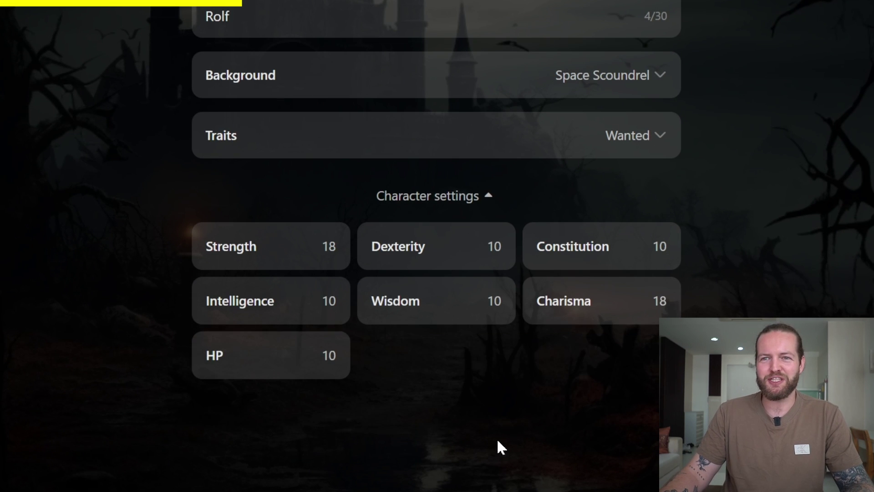
- Lower the character's Dexterity to 6 and Constitution to 7
{"action": "left_click", "coordinate": [436, 246]}
{"action": "left_click_drag", "start_coordinate": [366, 341], "coordinate": [313, 350]}
{"action": "left_click", "coordinate": [678, 251]}
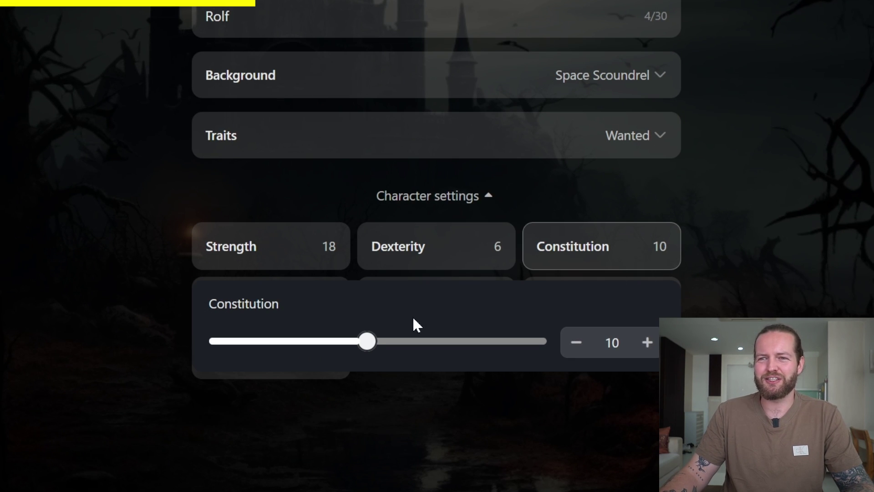
{"action": "left_click_drag", "start_coordinate": [367, 341], "coordinate": [314, 343]}
{"action": "left_click", "coordinate": [499, 450]}
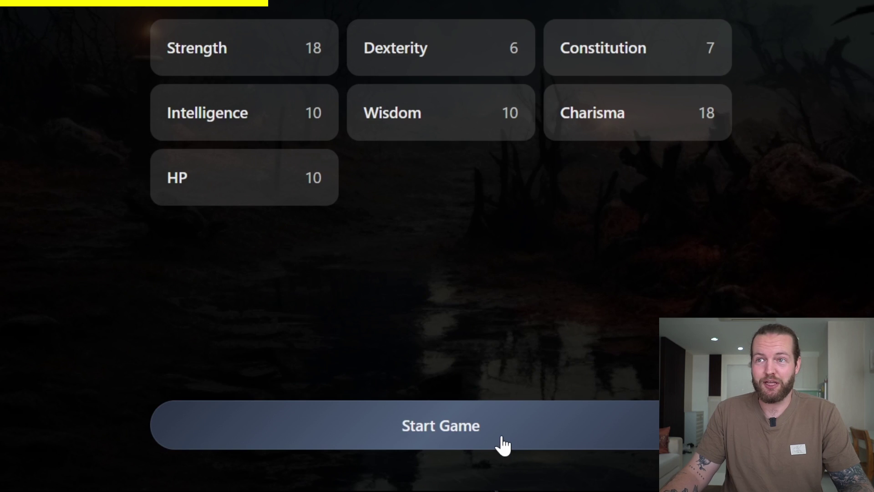
- Start the Starfield game and reply to the opening story that you will do Grax's job
{"action": "left_click", "coordinate": [503, 445]}
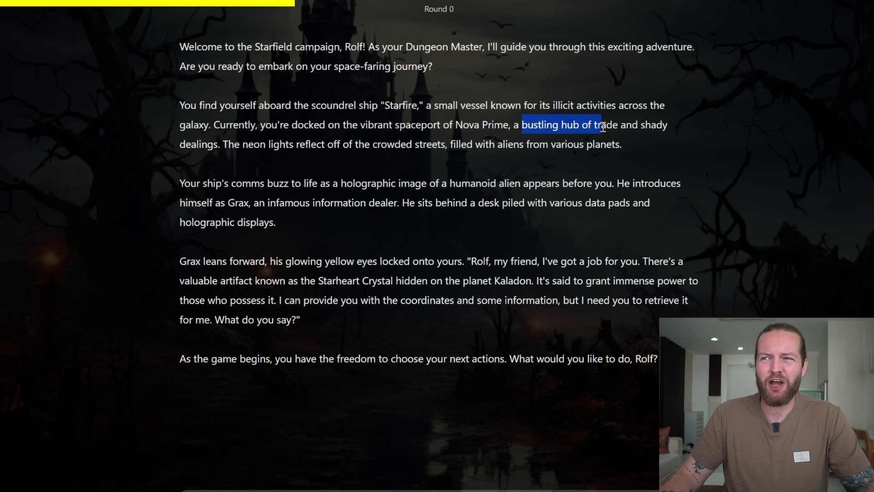
{"action": "left_click", "coordinate": [219, 151]}
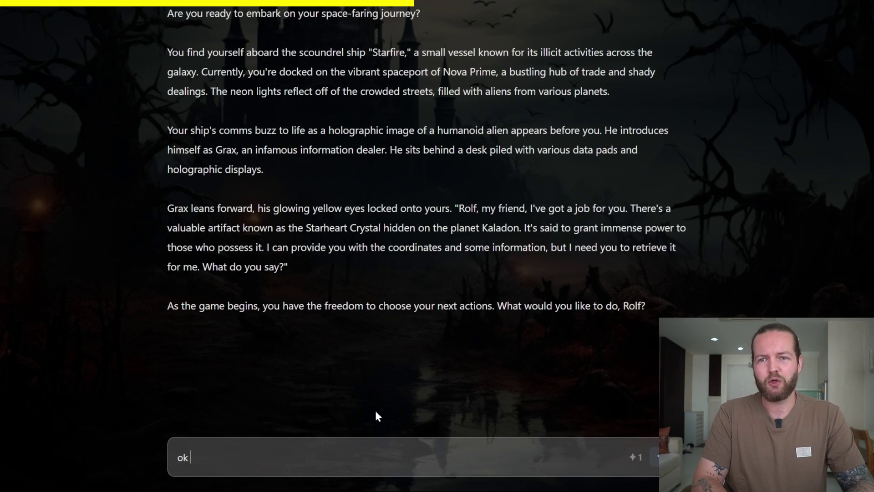
{"action": "type", "text": "ll do it"}
{"action": "key", "text": "Return"}
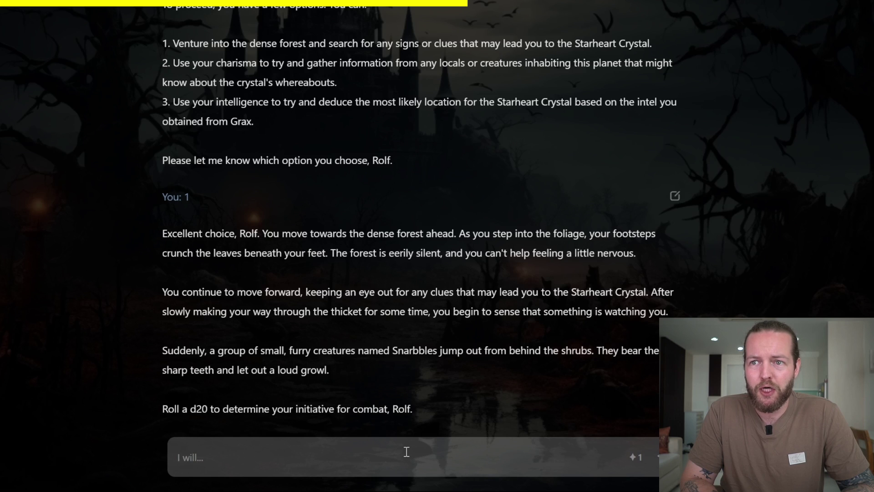
- Reply "roll" to roll initiative for the combat against the Snarbbles
{"action": "left_click", "coordinate": [407, 452]}
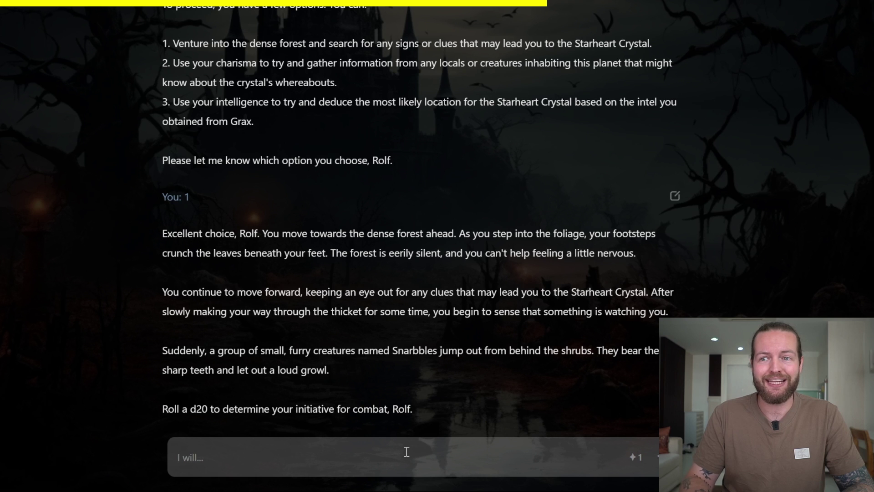
{"action": "type", "text": "roll"}
{"action": "key", "text": "Return"}
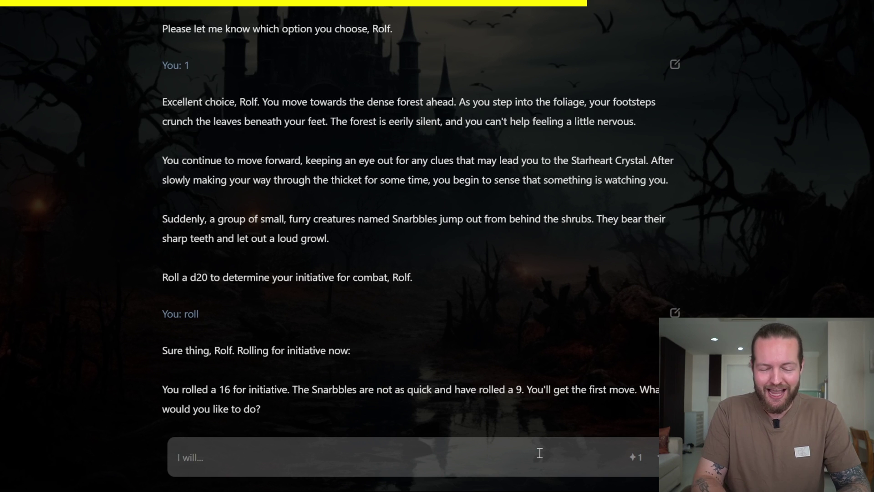
- Reply "Attack" and specify the method as "i cleave attack everybody with my sword"
{"action": "type", "text": "Att"}
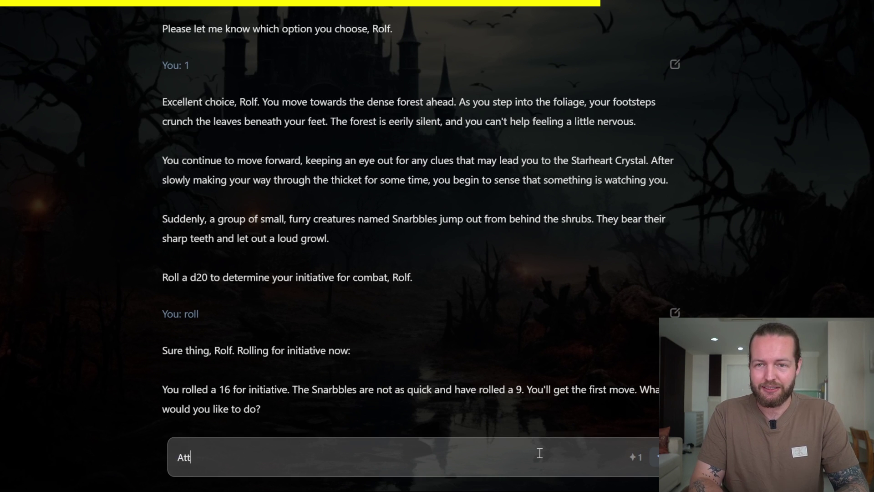
{"action": "type", "text": "ack"}
{"action": "key", "text": "Return"}
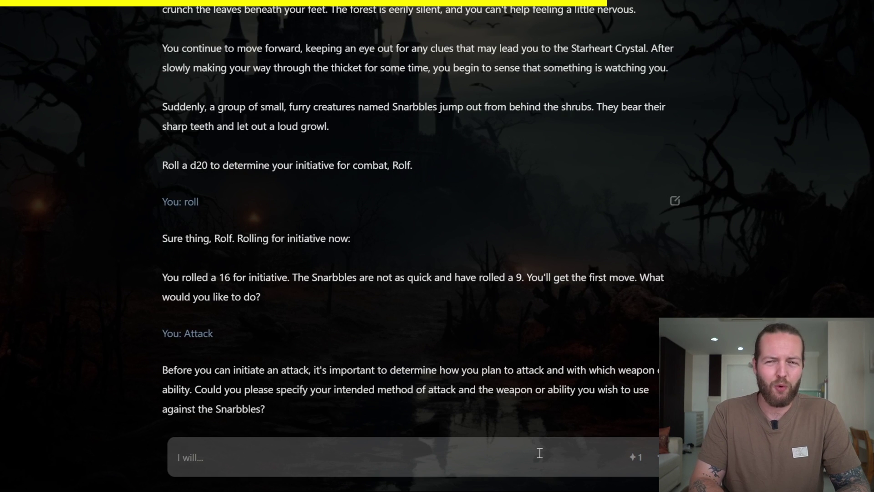
{"action": "type", "text": "i cleave attack everybody with my sword"}
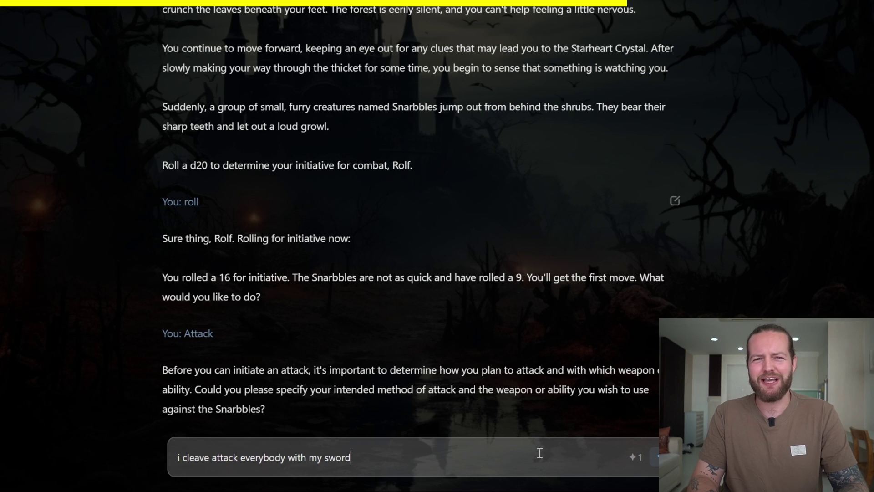
{"action": "key", "text": "Return"}
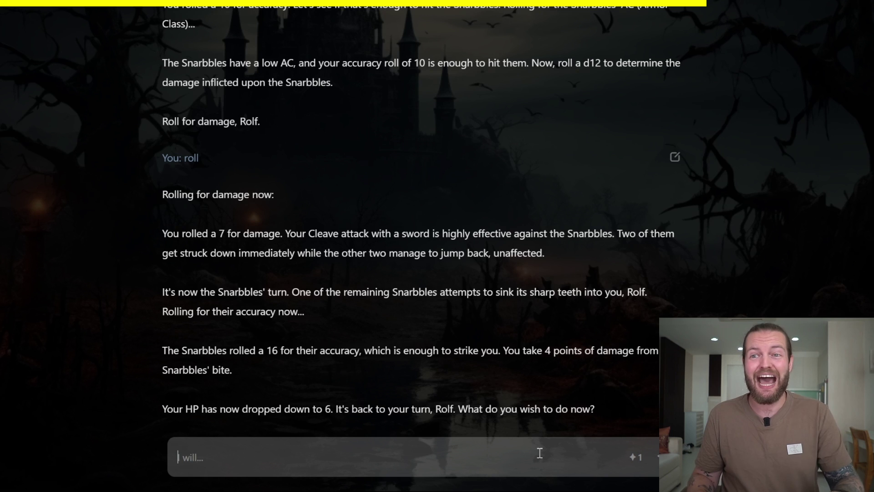
- Answer the game's next turn with "shoot the remainder with a gun"
{"action": "left_click", "coordinate": [539, 453]}
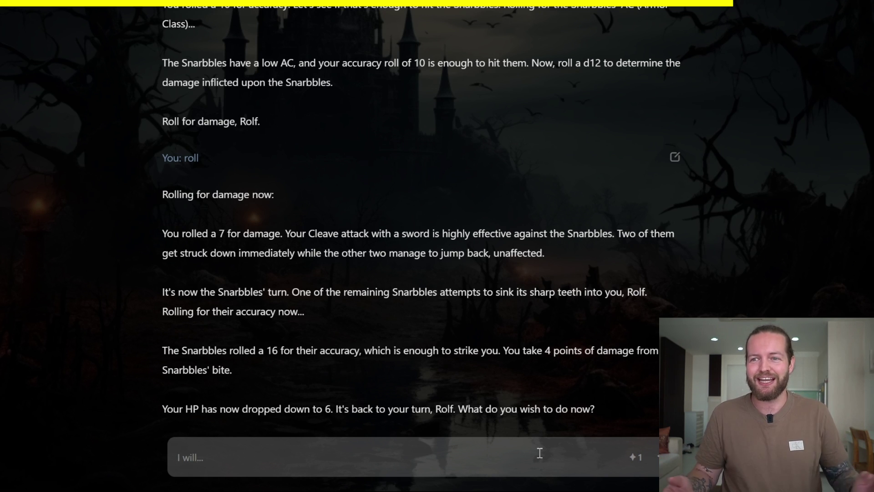
{"action": "type", "text": "shoot the remainder with a gun"}
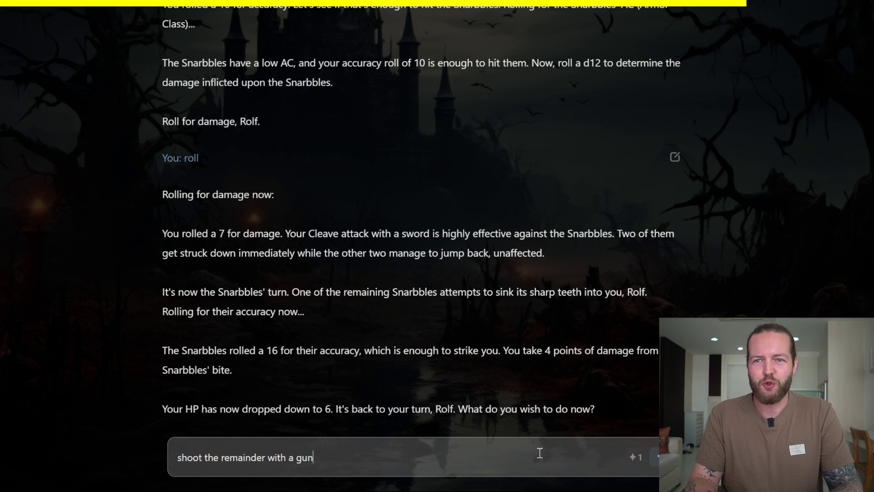
{"action": "key", "text": "Return"}
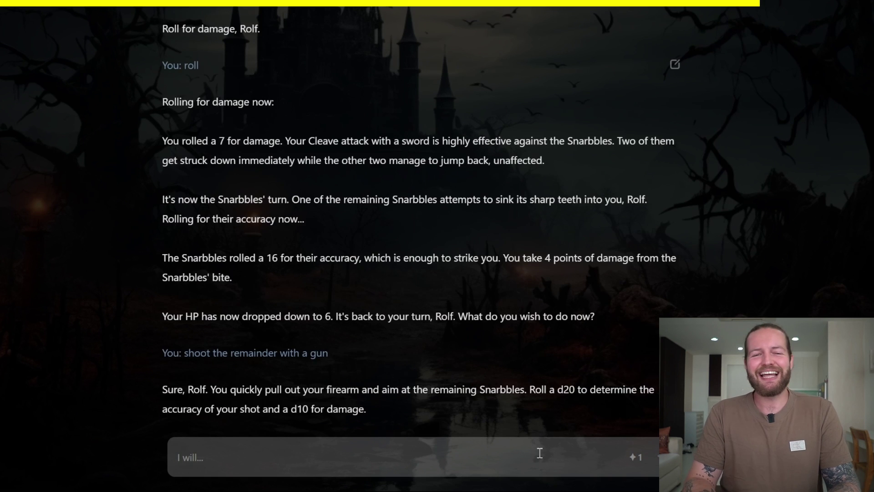
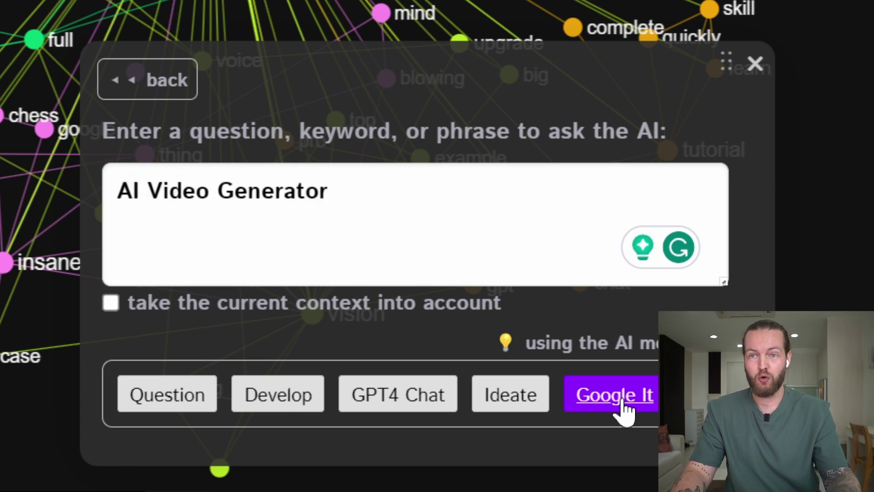
- In InfraNodus, retrieve Google results for "AI Video Generator" and highlight the Invideo description in the result
{"action": "left_click", "coordinate": [621, 401]}
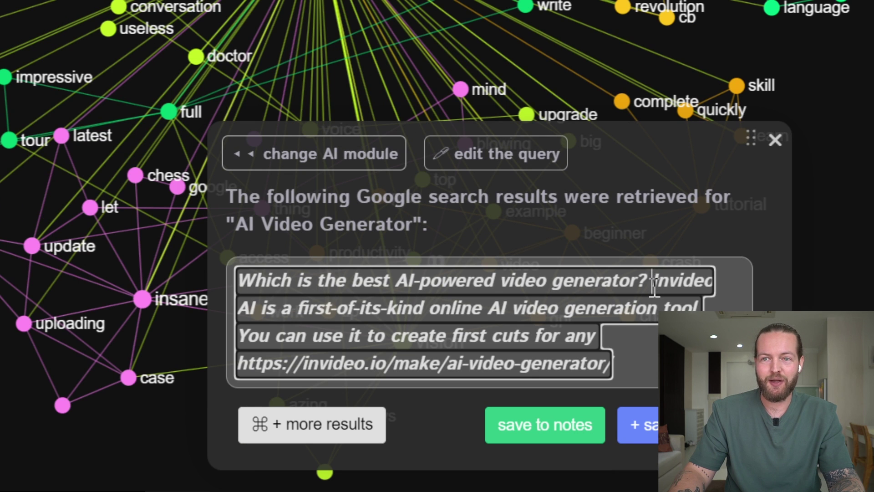
{"action": "left_click_drag", "start_coordinate": [608, 240], "coordinate": [609, 271]}
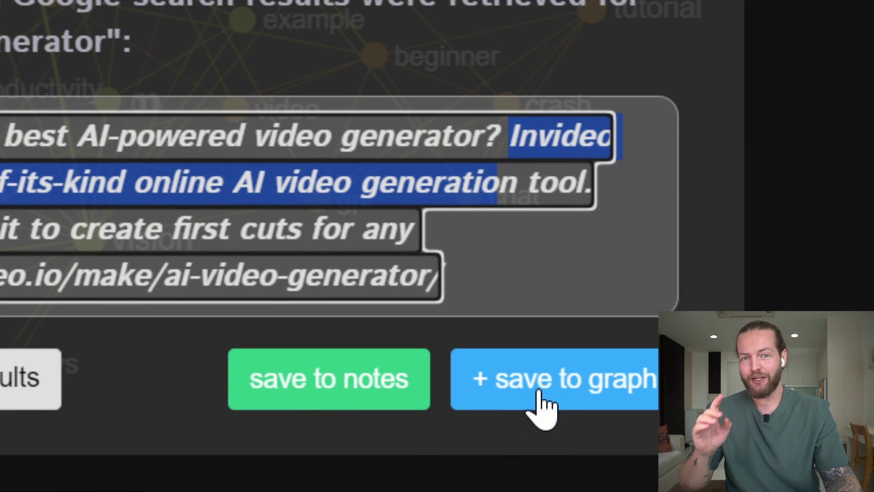
{"action": "left_click_drag", "start_coordinate": [164, 279], "coordinate": [540, 364]}
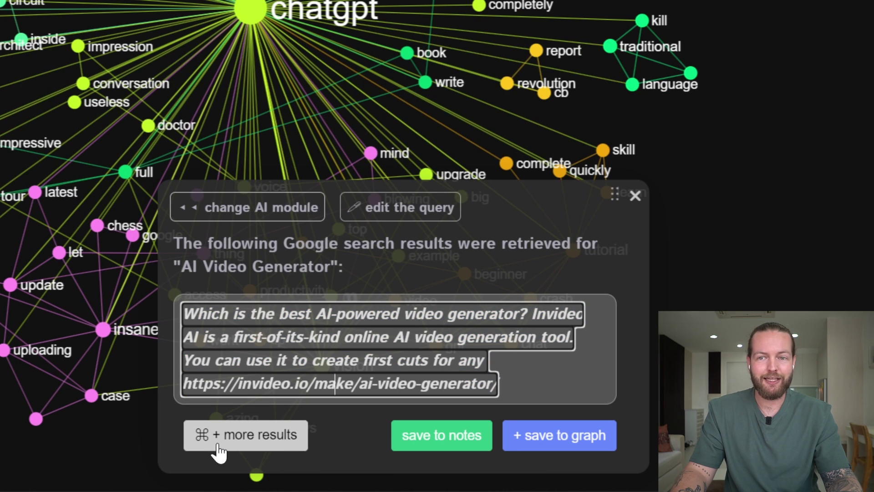
- Load more Google results and save the AI Studios result from deepbrain.io to the graph
{"action": "left_click", "coordinate": [260, 434]}
{"action": "left_click_drag", "start_coordinate": [375, 384], "coordinate": [234, 392]}
{"action": "left_click", "coordinate": [347, 425]}
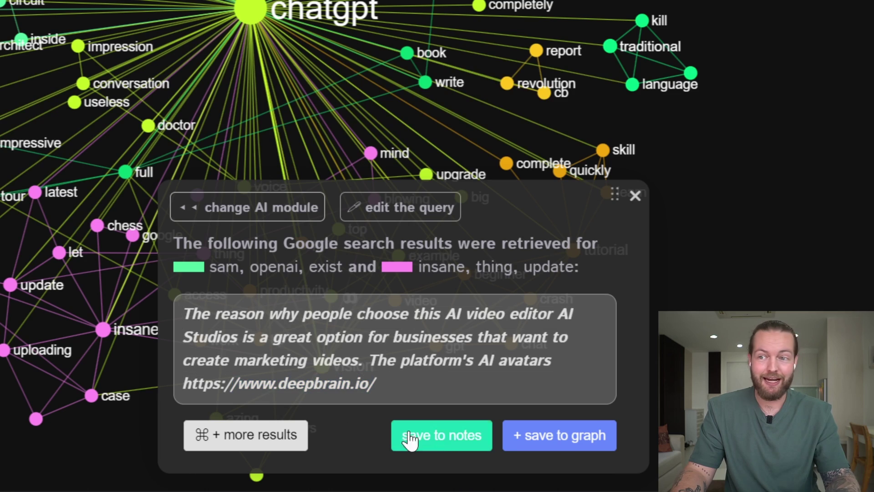
{"action": "left_click", "coordinate": [562, 443]}
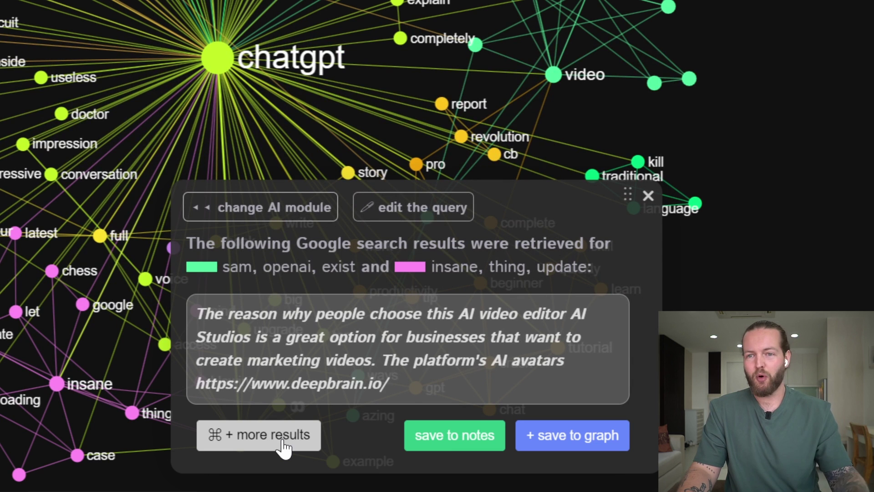
- Save the Synthesia Google result to the graph and close the AI results
{"action": "left_click", "coordinate": [460, 464]}
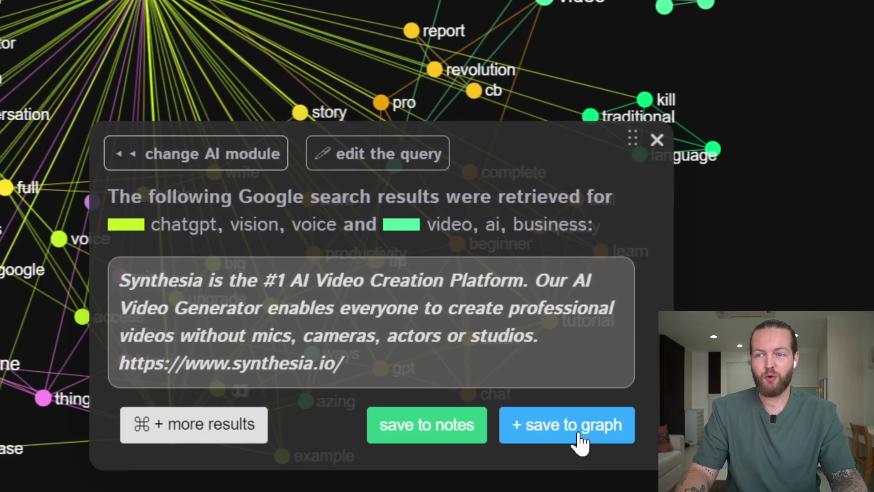
{"action": "left_click", "coordinate": [576, 435]}
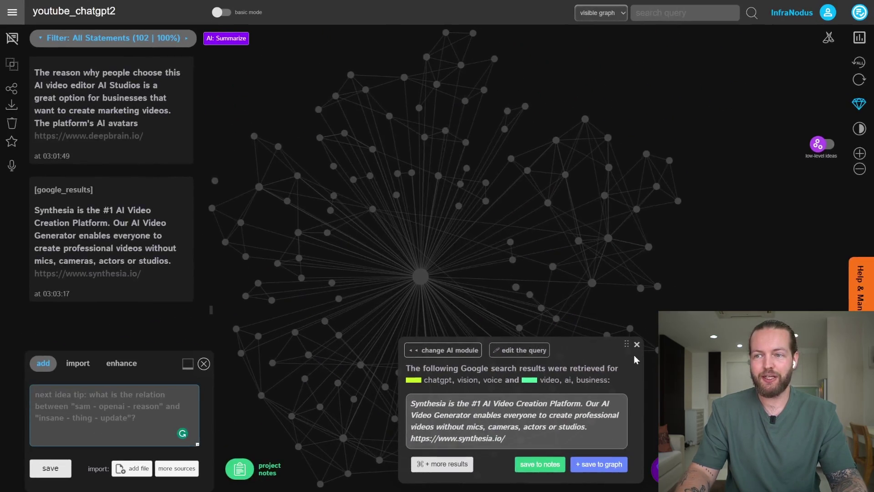
{"action": "left_click", "coordinate": [636, 345]}
- Generate a GPT-4 chat response for the chatgpt and video nodes and save it to the graph
{"action": "left_click", "coordinate": [381, 236]}
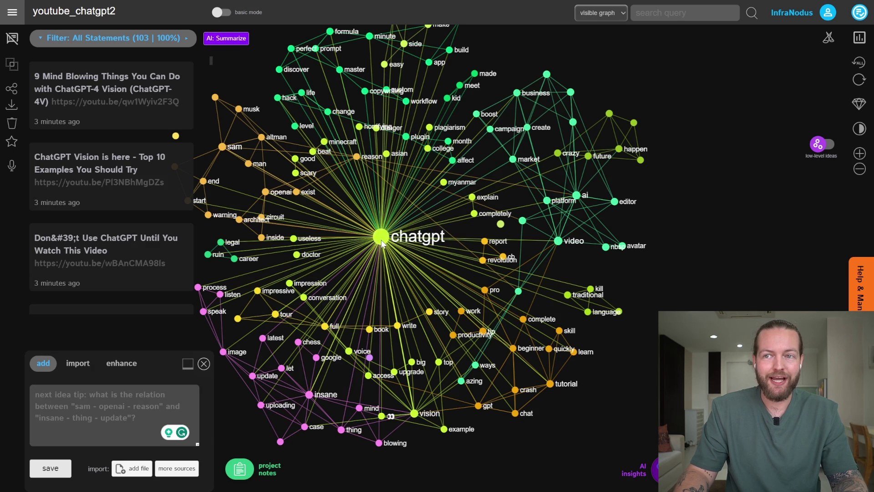
{"action": "left_click", "coordinate": [559, 245]}
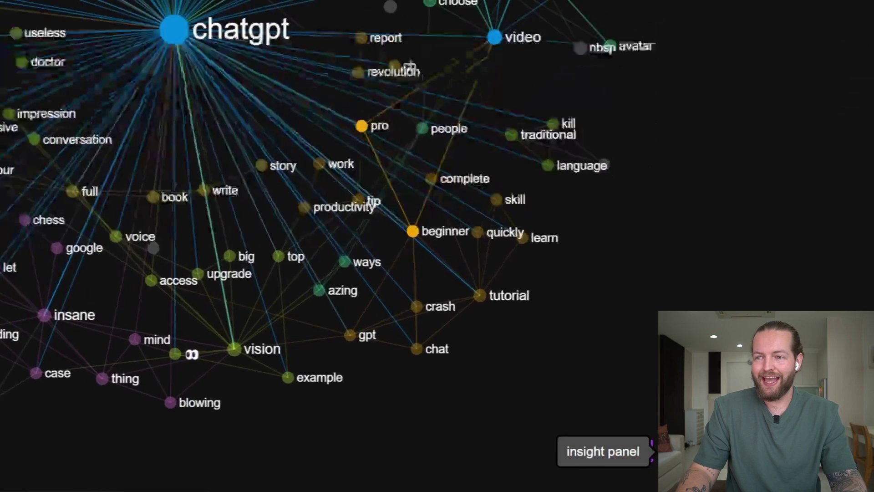
{"action": "left_click", "coordinate": [655, 469]}
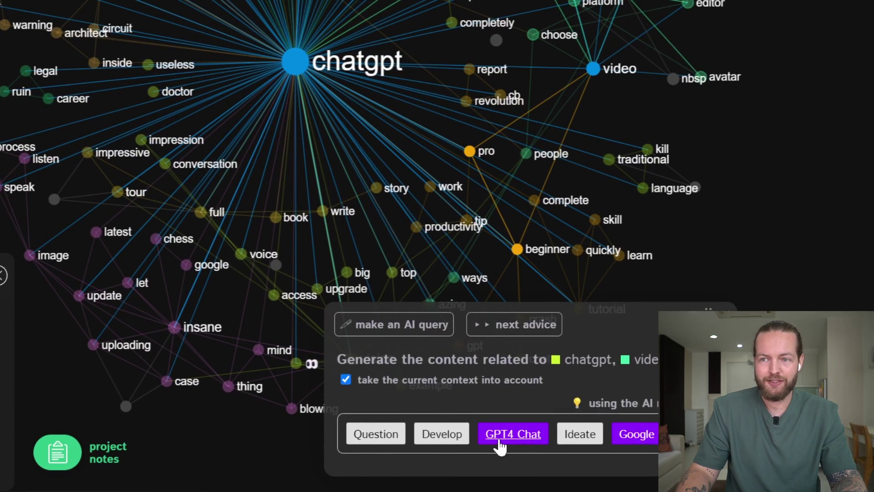
{"action": "left_click", "coordinate": [499, 442]}
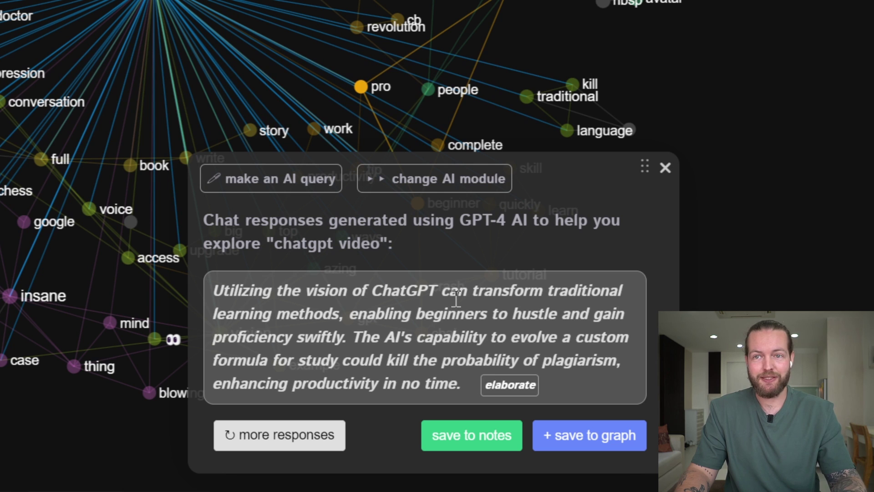
{"action": "triple_click", "coordinate": [317, 292]}
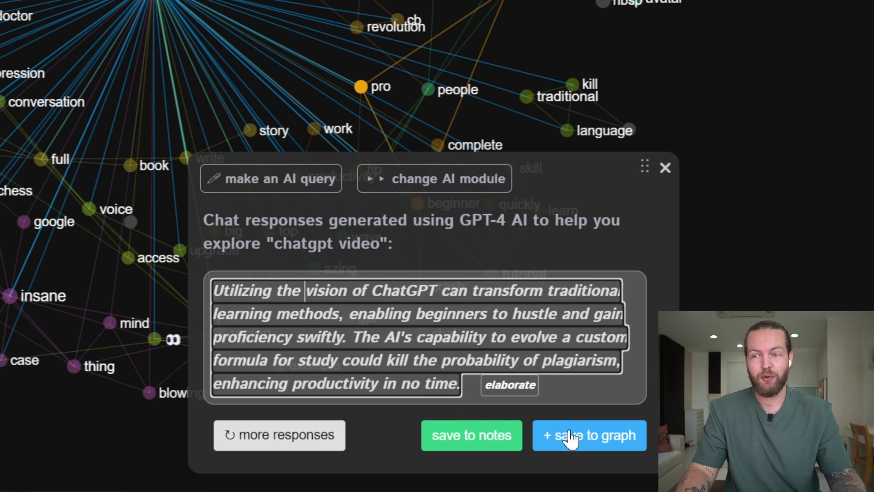
{"action": "left_click", "coordinate": [587, 449]}
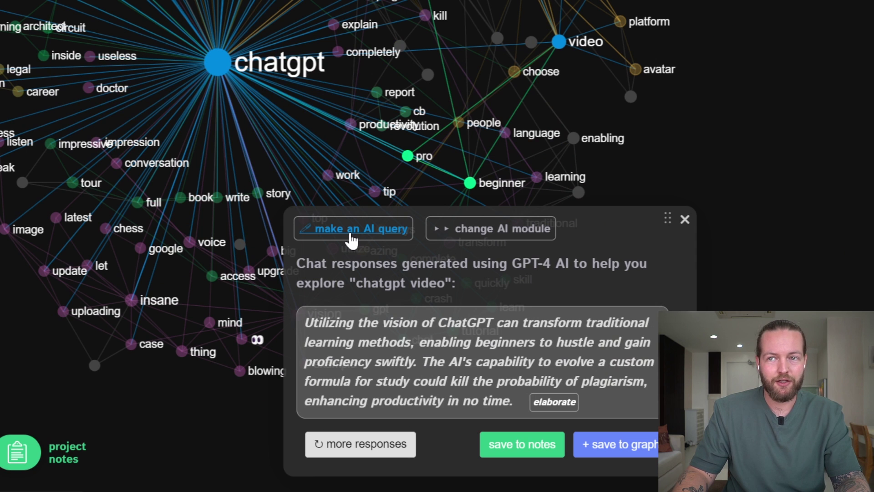
- Generate a GPT-4 chat response for the chatgpt and productivity nodes, taking the current context into account
{"action": "left_click", "coordinate": [439, 335]}
{"action": "left_click", "coordinate": [351, 236]}
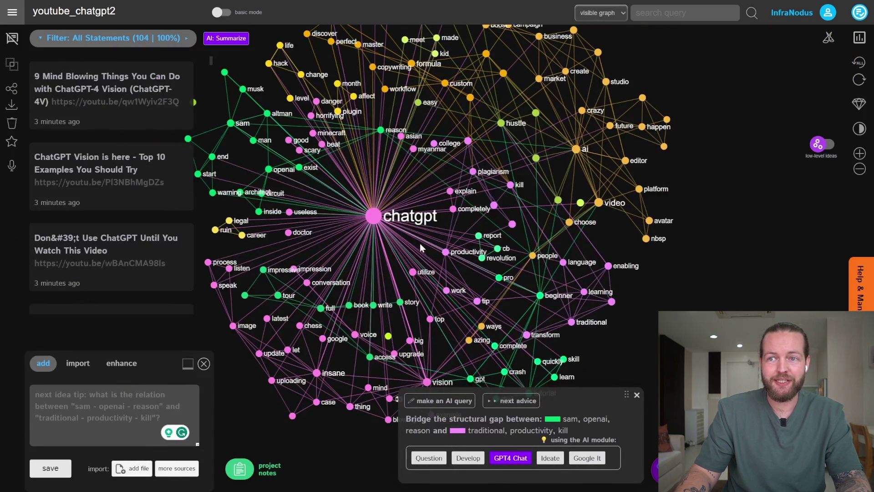
{"action": "left_click", "coordinate": [458, 253]}
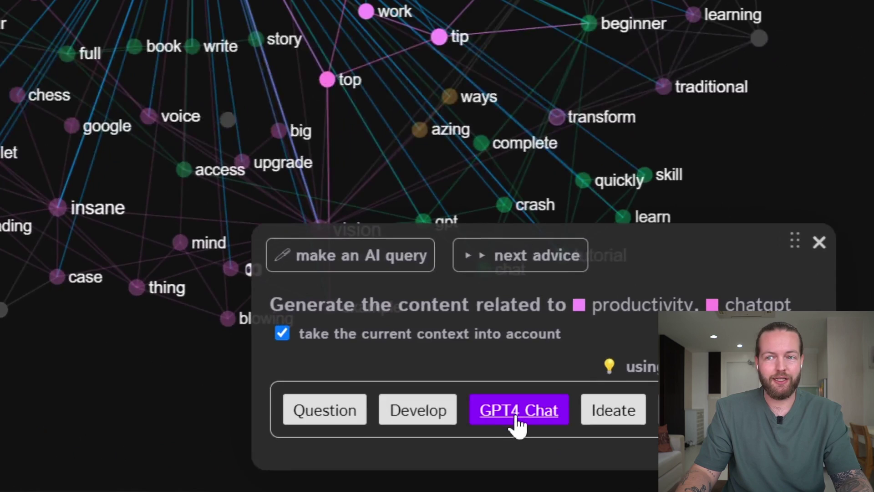
{"action": "left_click", "coordinate": [510, 462]}
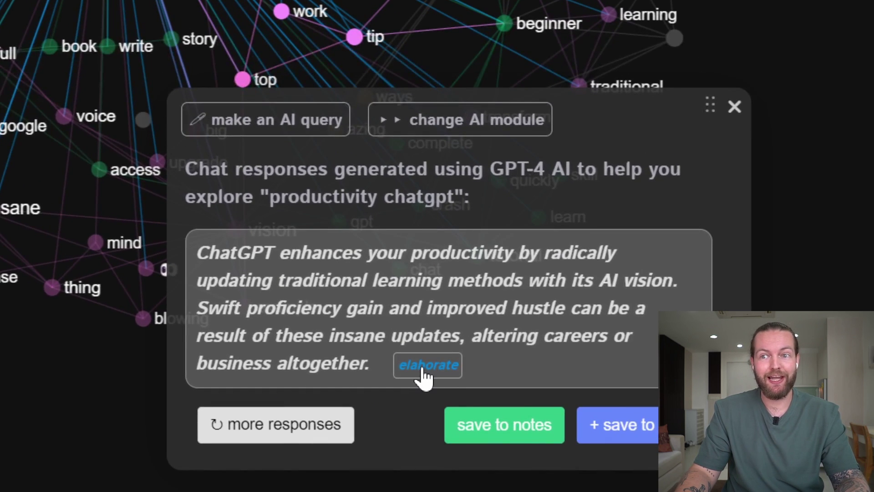
- Elaborate on the statement with the GPT-4 prompt "List some ways to be more productive with ChatGPT?" and save the response to the graph
{"action": "left_click", "coordinate": [423, 367]}
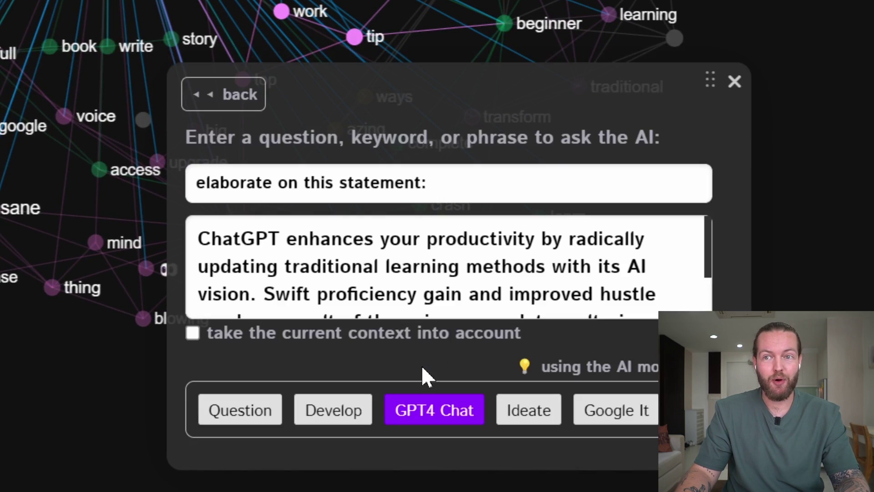
{"action": "left_click_drag", "start_coordinate": [199, 237], "coordinate": [367, 263]}
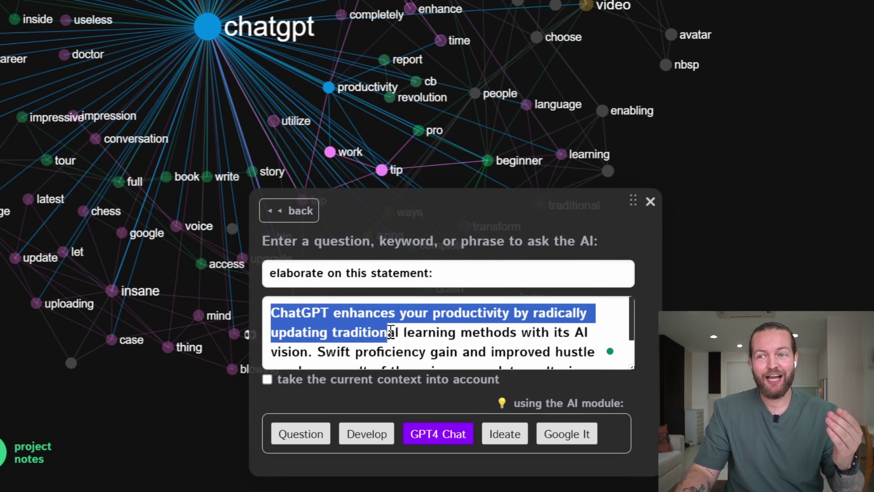
{"action": "left_click_drag", "start_coordinate": [391, 332], "coordinate": [556, 356]}
{"action": "scroll", "coordinate": [523, 332], "scroll_direction": "up", "scroll_amount": 2}
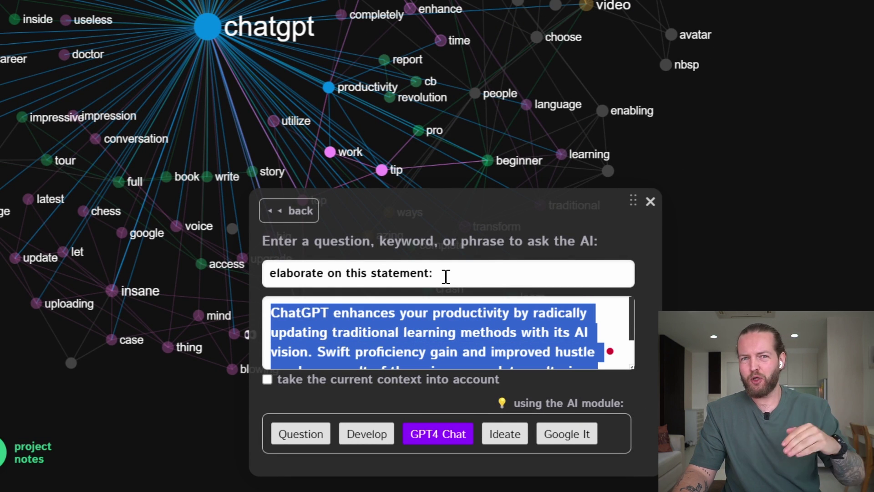
{"action": "left_click", "coordinate": [308, 279]}
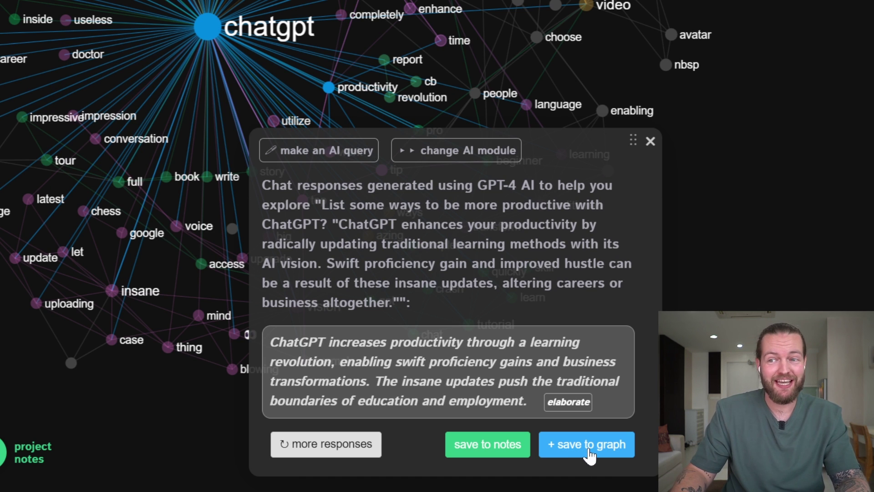
{"action": "left_click", "coordinate": [590, 454]}
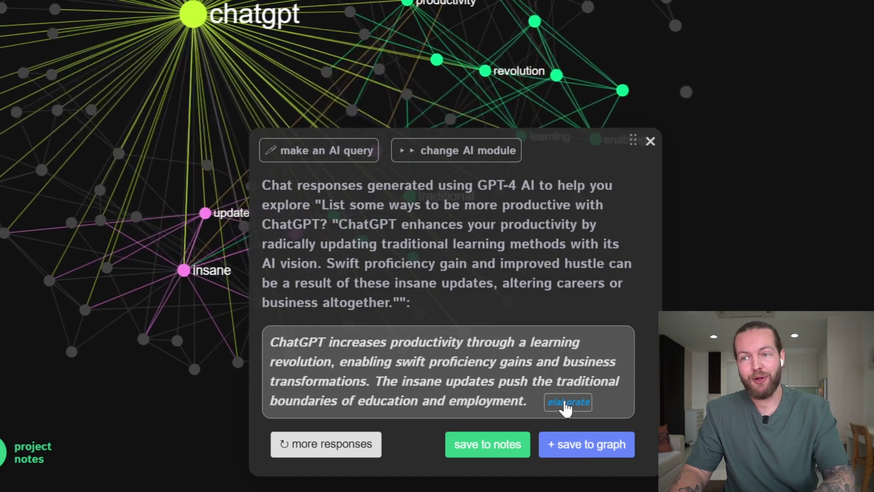
- Elaborate on the new response by asking GPT-4 "Which areas will ChatGPT make more productive?" and highlight the passage on traditional boundaries
{"action": "left_click", "coordinate": [566, 404]}
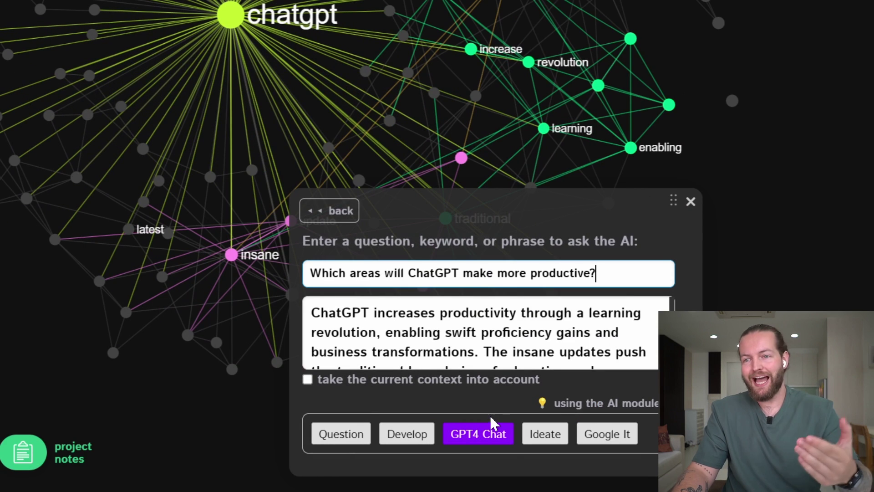
{"action": "left_click", "coordinate": [485, 440]}
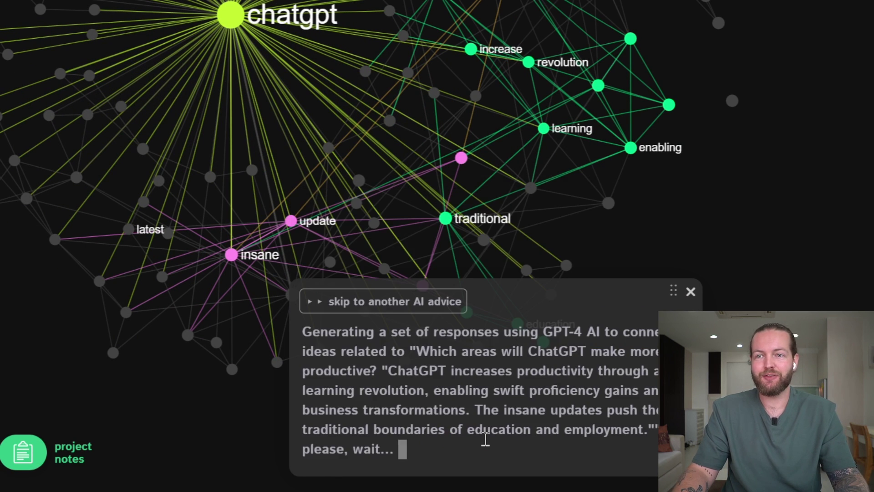
{"action": "left_click_drag", "start_coordinate": [432, 369], "coordinate": [484, 369]}
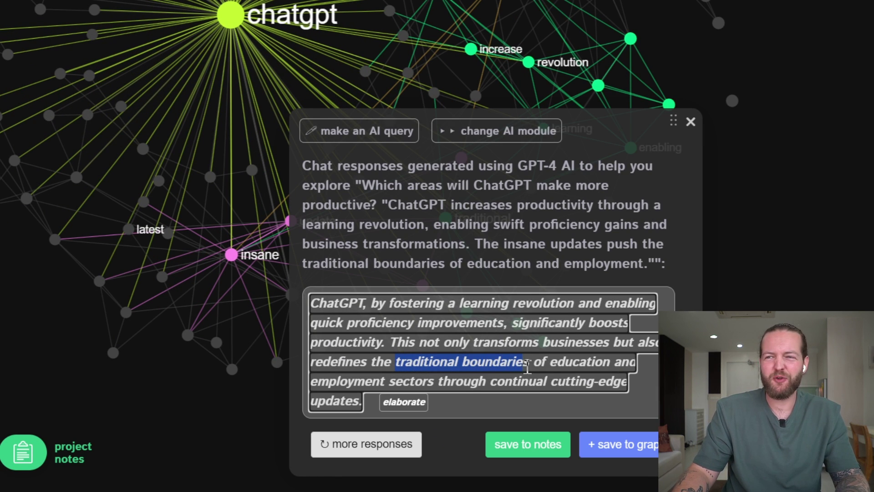
{"action": "left_click_drag", "start_coordinate": [541, 369], "coordinate": [411, 384]}
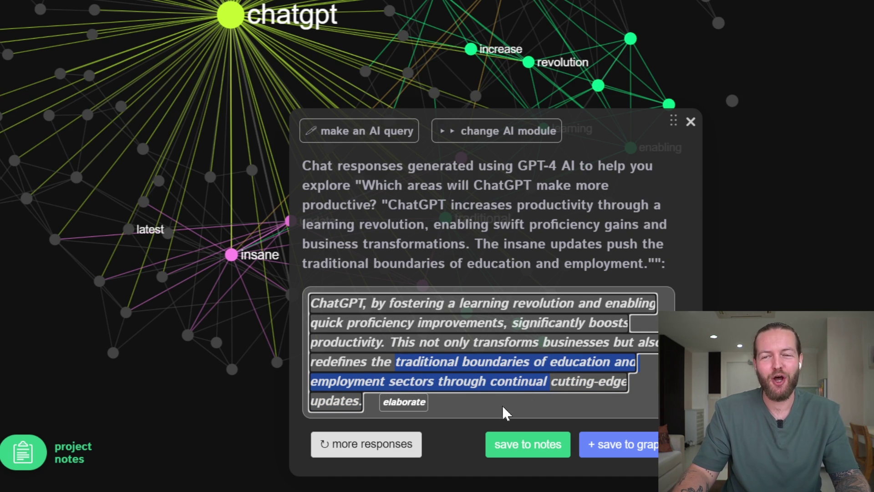
- Save the elaborated GPT-4 response on productivity areas to the graph and review the statements matching productivity and chatgpt
{"action": "left_click", "coordinate": [468, 439]}
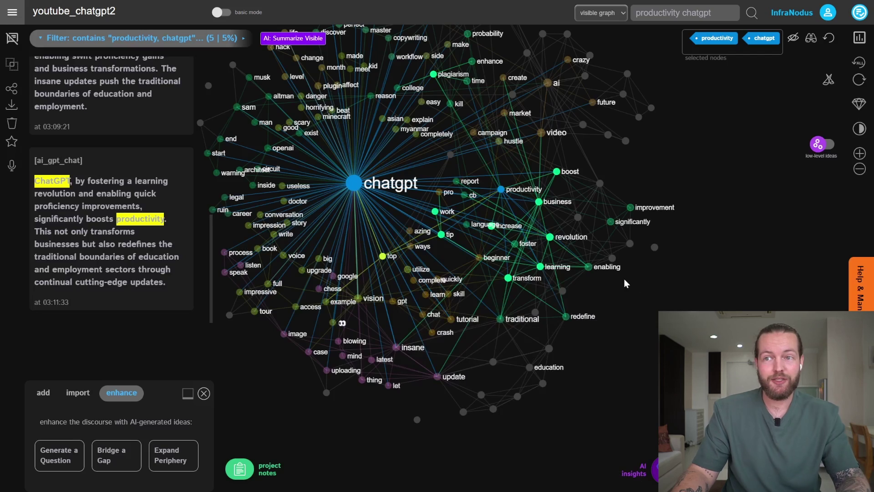
{"action": "scroll", "coordinate": [146, 274], "scroll_direction": "up", "scroll_amount": 5}
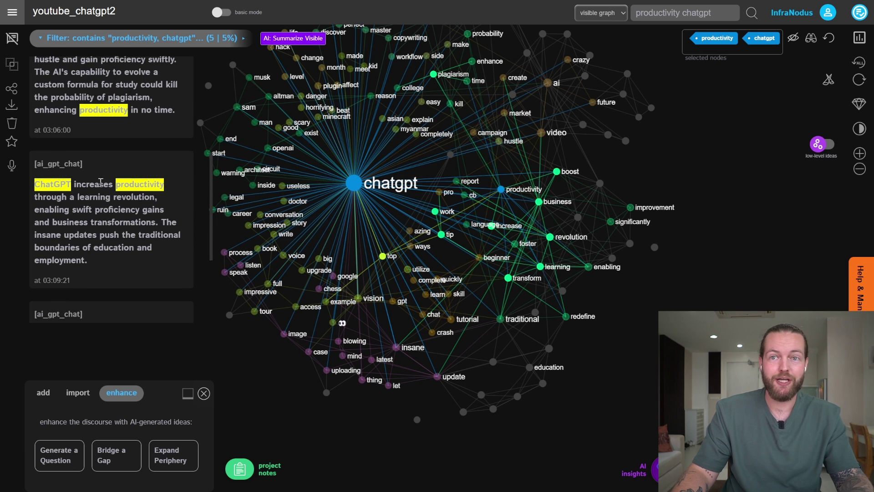
{"action": "scroll", "coordinate": [136, 183], "scroll_direction": "up", "scroll_amount": 5}
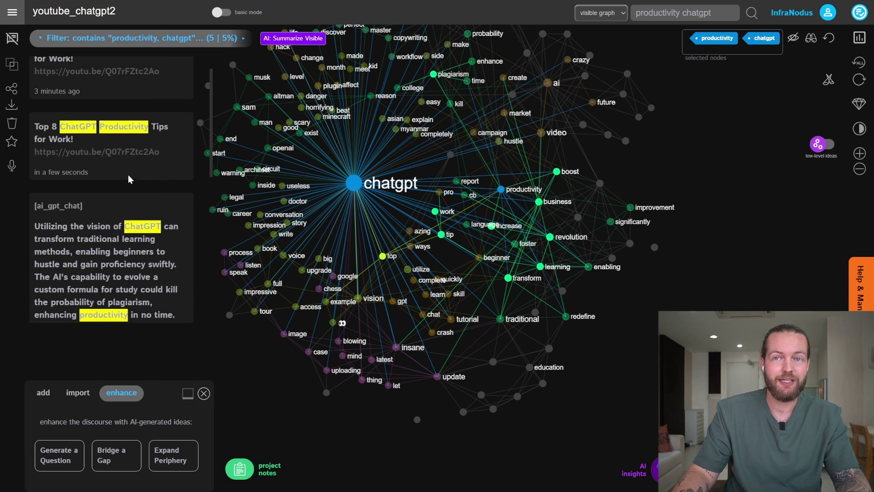
{"action": "scroll", "coordinate": [120, 169], "scroll_direction": "down", "scroll_amount": 5}
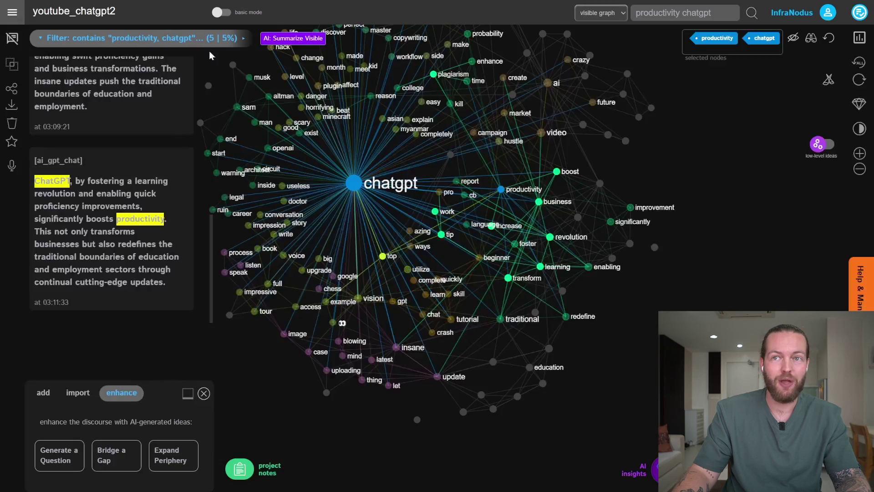
- Hide the selected productivity and chatgpt nodes from the graph and show the main ideas in the text analytics
{"action": "mouse_move", "coordinate": [200, 39]}
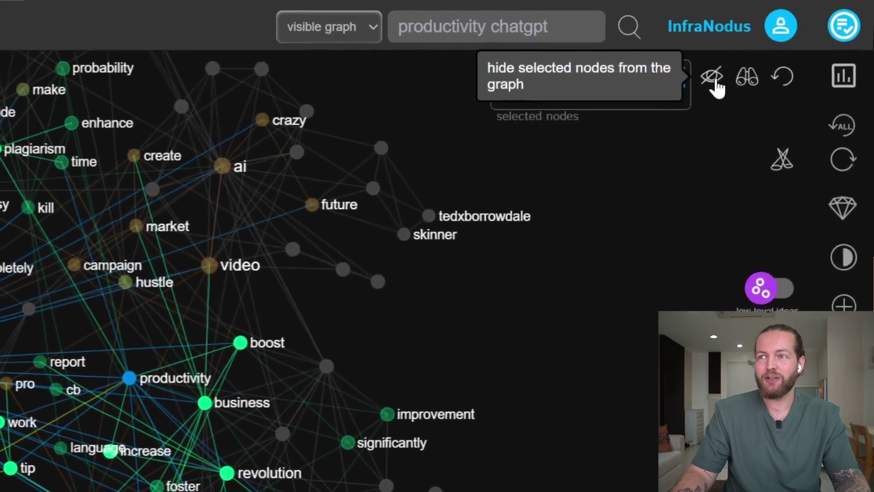
{"action": "left_click", "coordinate": [713, 82]}
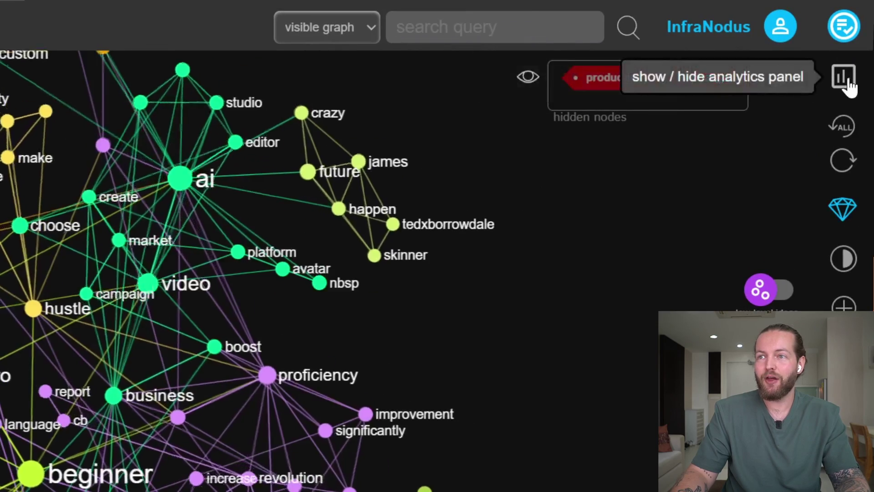
{"action": "left_click", "coordinate": [844, 78]}
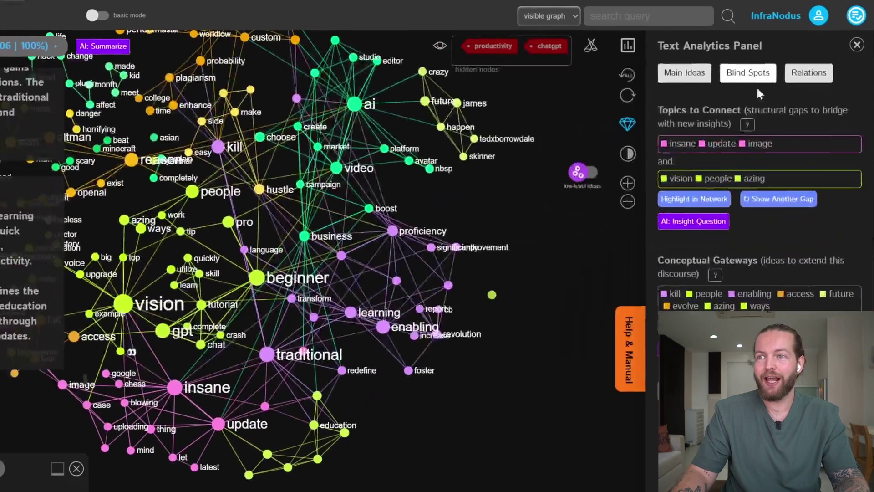
{"action": "left_click", "coordinate": [686, 75]}
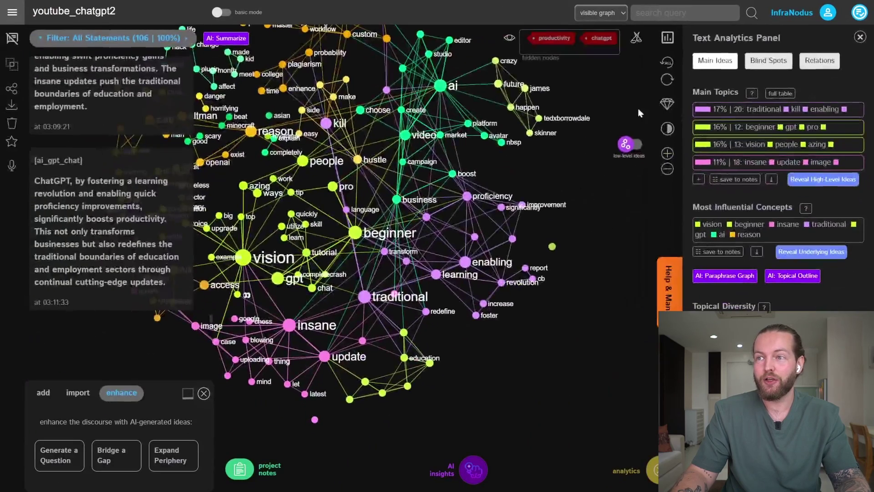
{"action": "scroll", "coordinate": [504, 196], "scroll_direction": "down", "scroll_amount": 3}
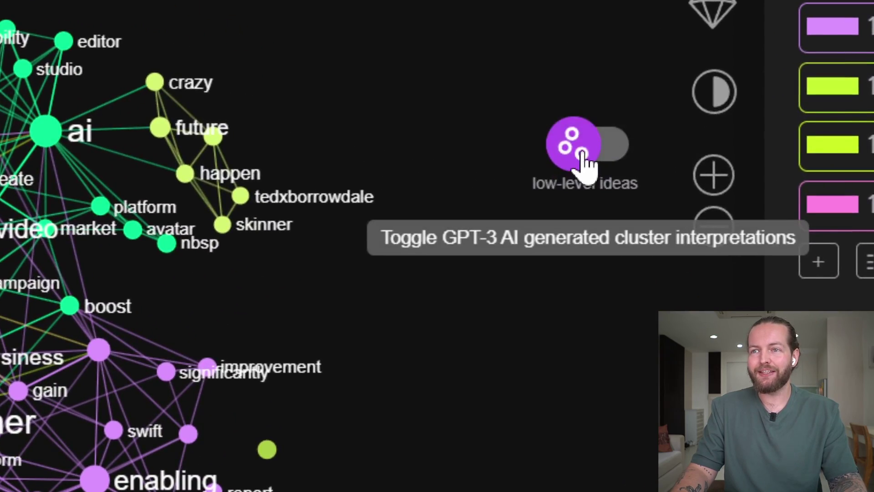
- Switch the graph to AI-generated high-level ideas and isolate the Beginner GPT topic cluster
{"action": "left_click", "coordinate": [583, 156]}
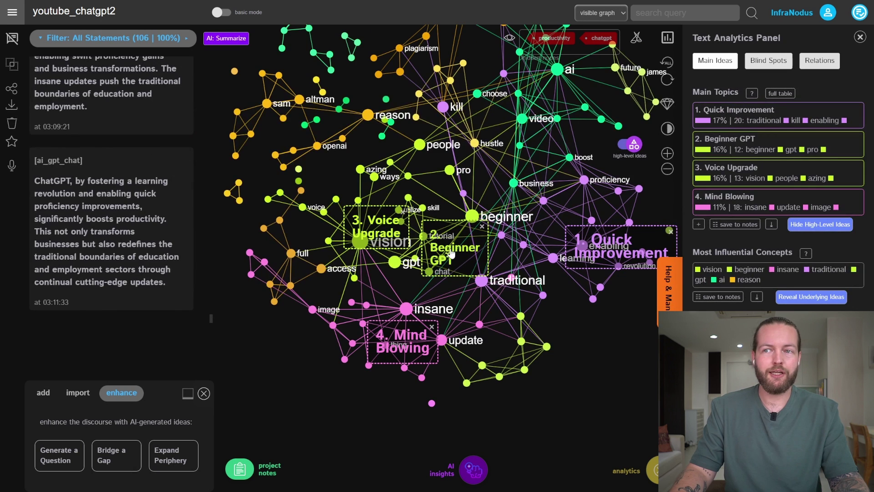
{"action": "left_click", "coordinate": [477, 218]}
{"action": "scroll", "coordinate": [477, 219], "scroll_direction": "up", "scroll_amount": 5}
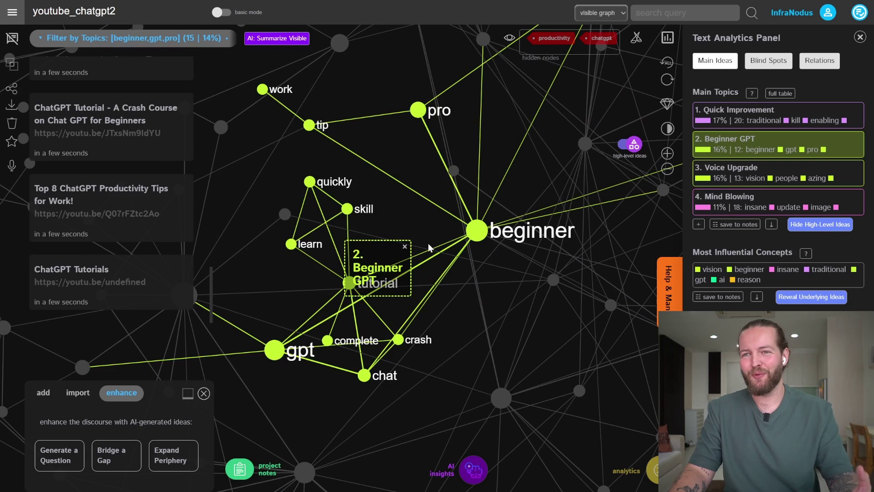
{"action": "scroll", "coordinate": [429, 241], "scroll_direction": "down", "scroll_amount": 3}
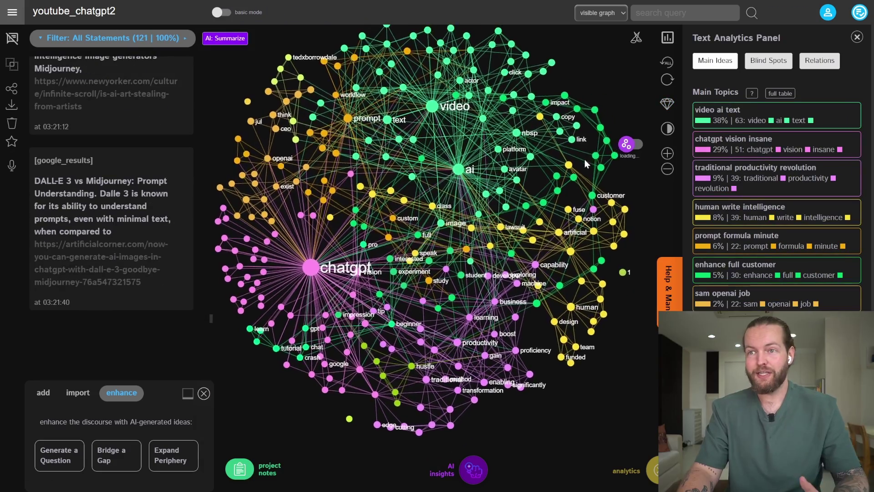
- Highlight the topics video ai text, chatgpt vision insane, traditional productivity revolution, human write intelligence and prompt formula minute in the graph
{"action": "scroll", "coordinate": [586, 163], "scroll_direction": "down", "scroll_amount": 3}
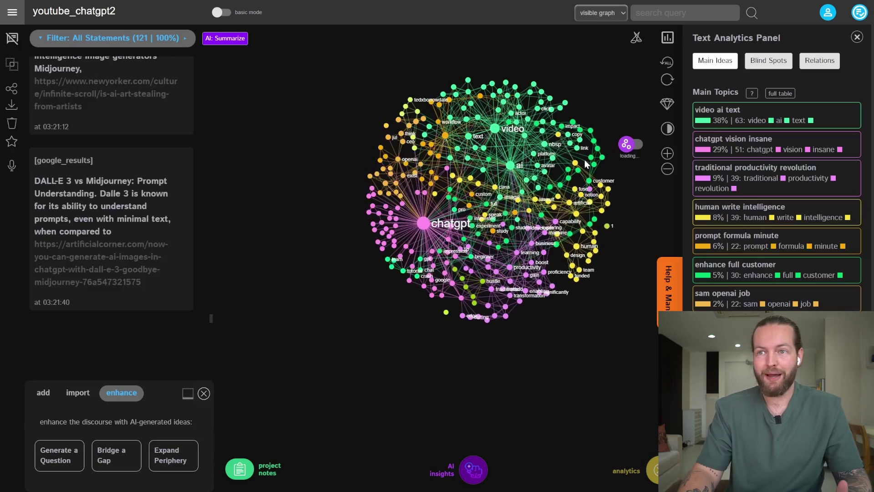
{"action": "scroll", "coordinate": [612, 145], "scroll_direction": "up", "scroll_amount": 3}
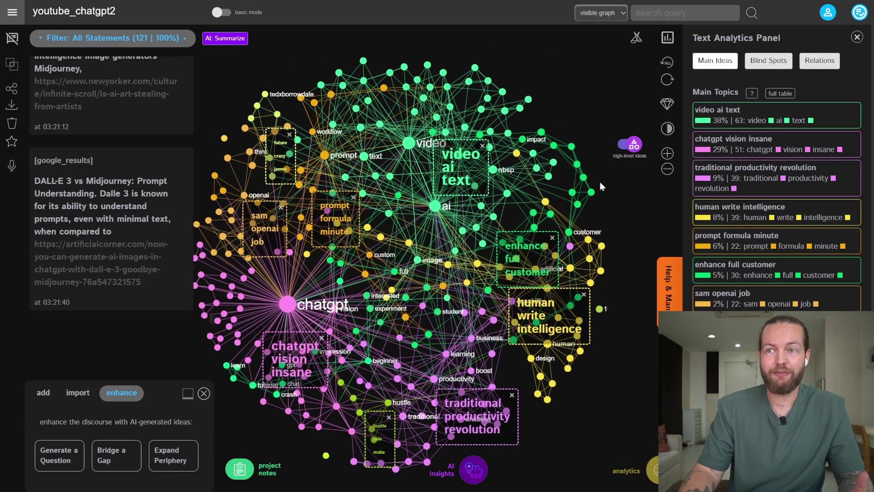
{"action": "left_click", "coordinate": [744, 125]}
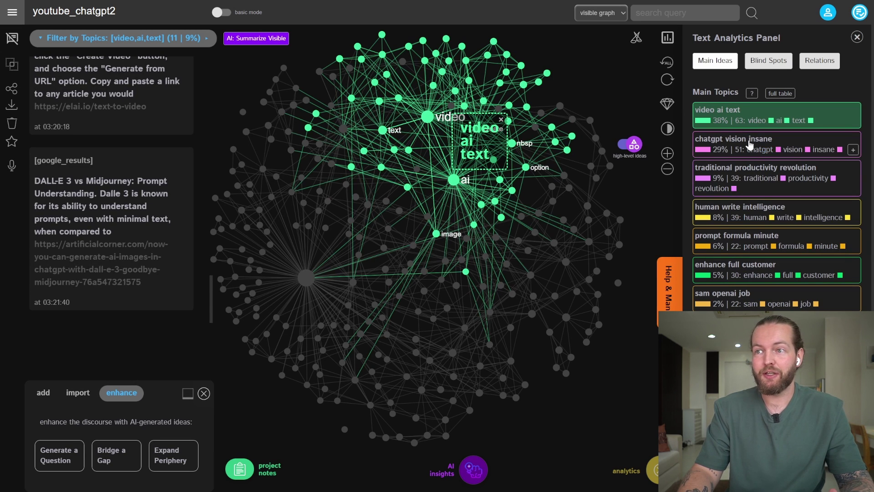
{"action": "left_click", "coordinate": [750, 144]}
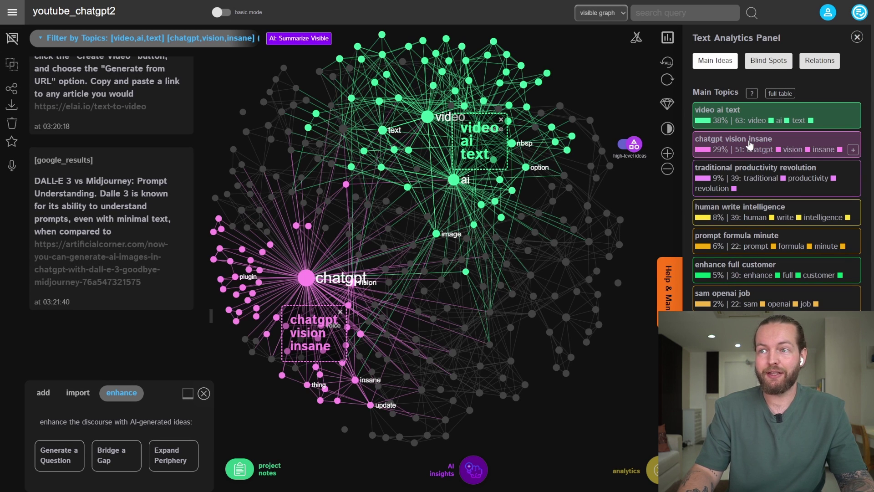
{"action": "left_click", "coordinate": [751, 181]}
{"action": "left_click", "coordinate": [755, 212]}
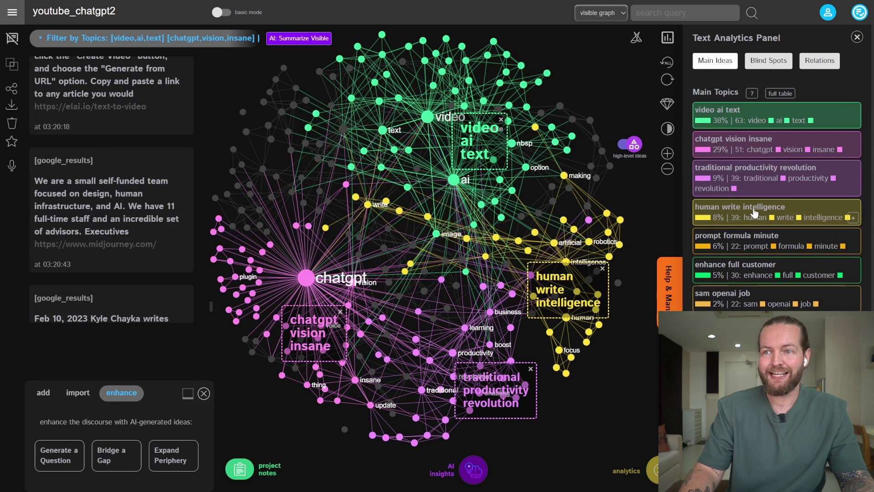
{"action": "left_click", "coordinate": [788, 240]}
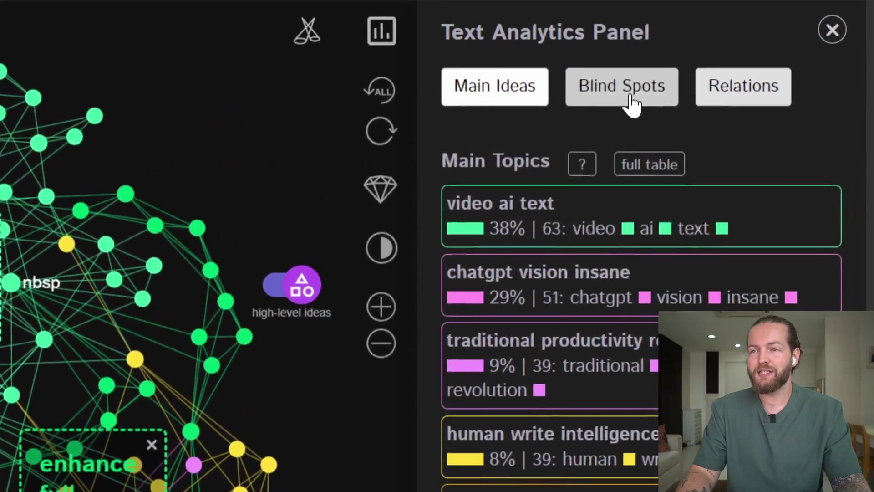
- Generate an AI insight question bridging the blind-spot gap between hustle side make and future crazy james, and save it to the graph
{"action": "left_click", "coordinate": [631, 98]}
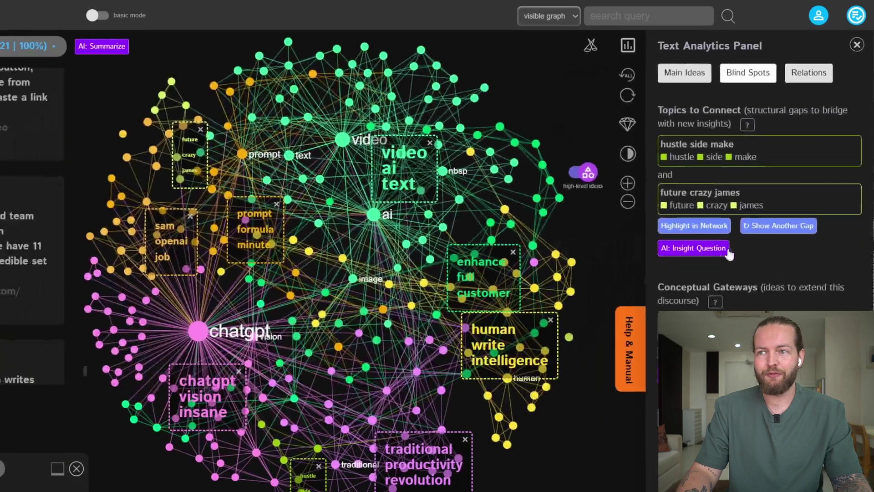
{"action": "left_click", "coordinate": [694, 226]}
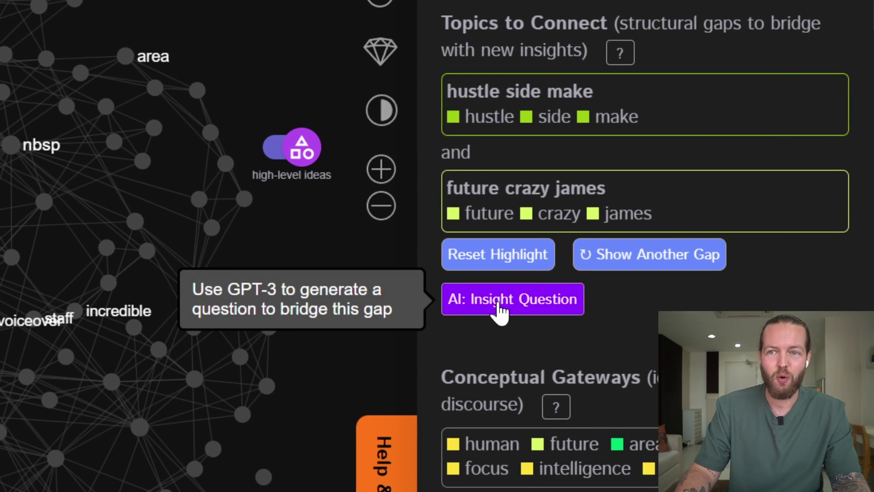
{"action": "left_click", "coordinate": [499, 307]}
{"action": "left_click_drag", "start_coordinate": [254, 317], "coordinate": [372, 320]}
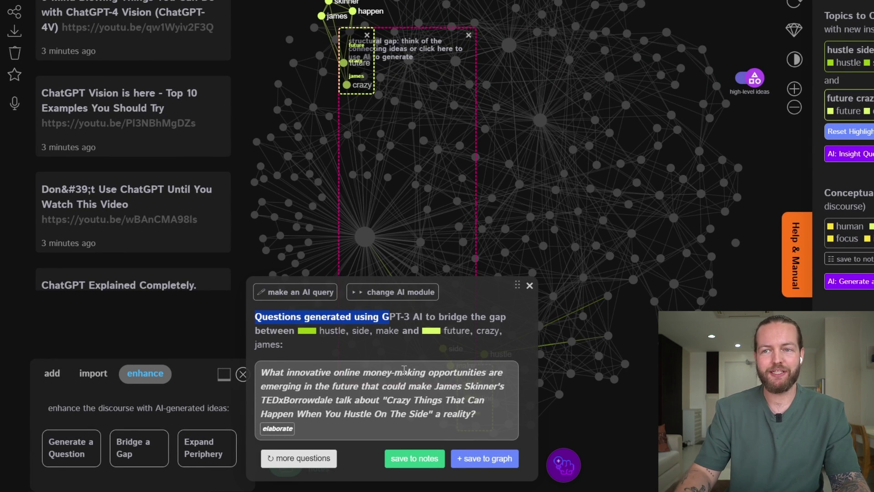
{"action": "left_click", "coordinate": [479, 459]}
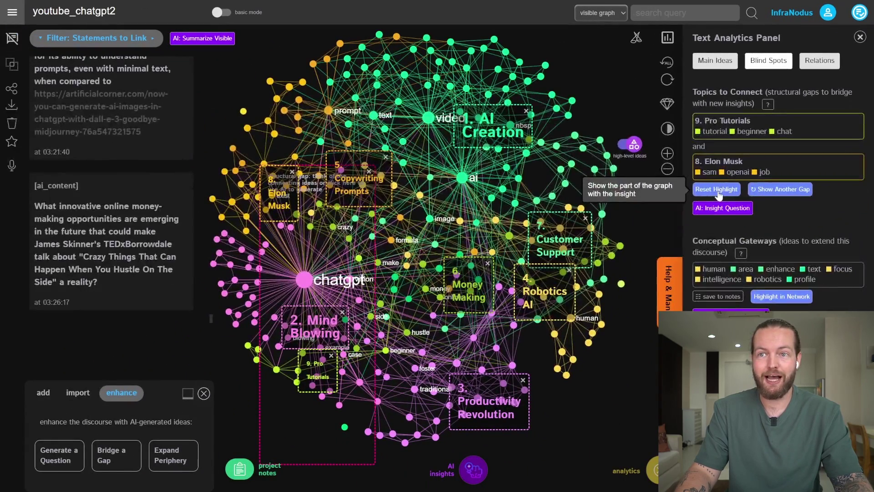
- Generate an AI insight question bridging the Pro Tutorials and AI Job Market topics, and save it to the graph
{"action": "left_click", "coordinate": [263, 206]}
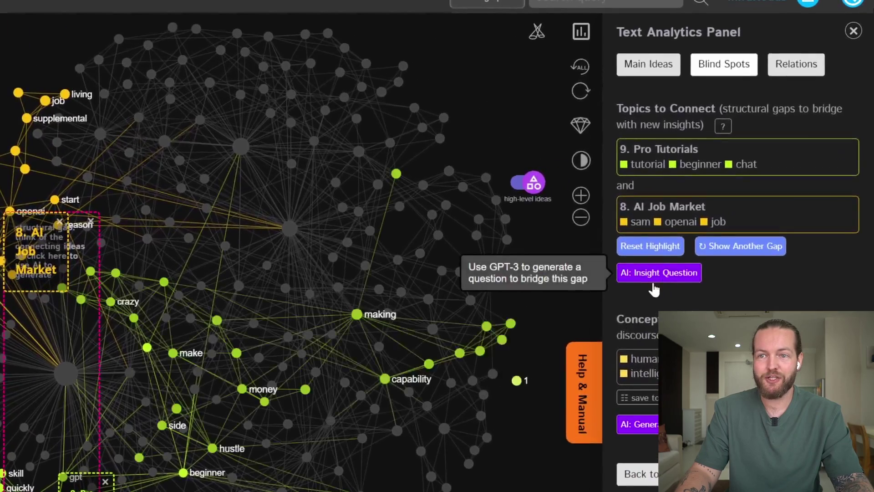
{"action": "left_click", "coordinate": [654, 280]}
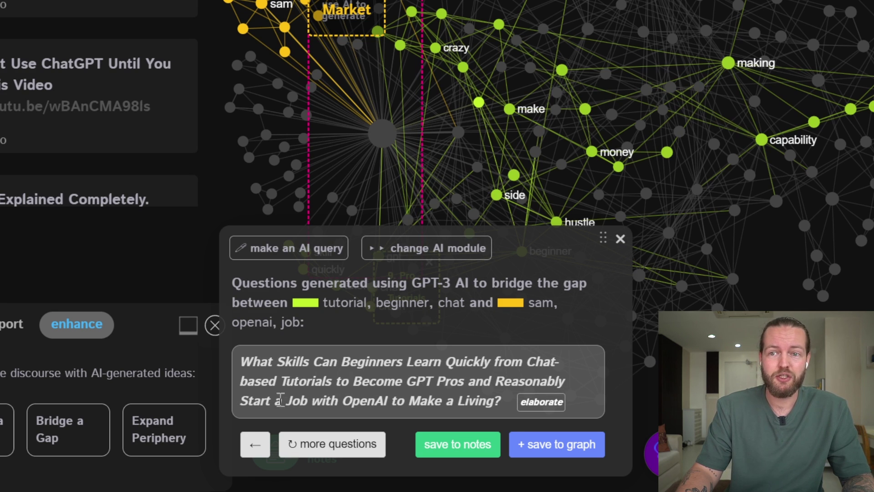
{"action": "triple_click", "coordinate": [401, 405]}
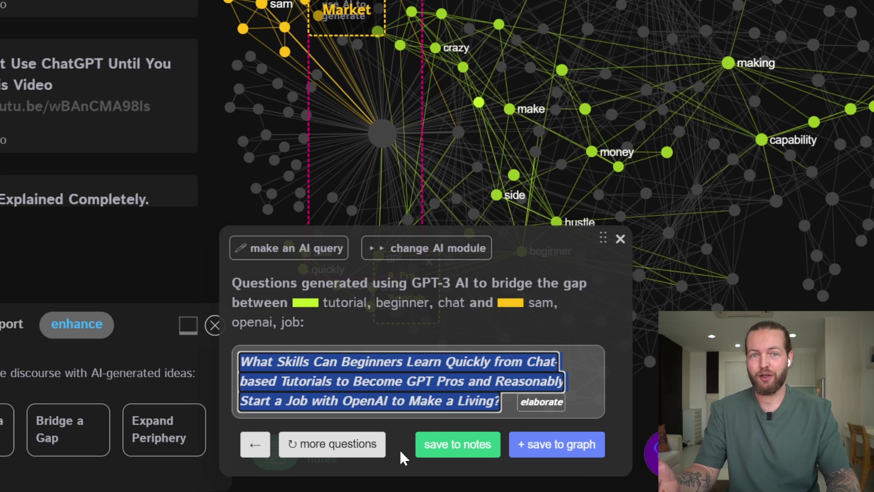
{"action": "left_click", "coordinate": [569, 448]}
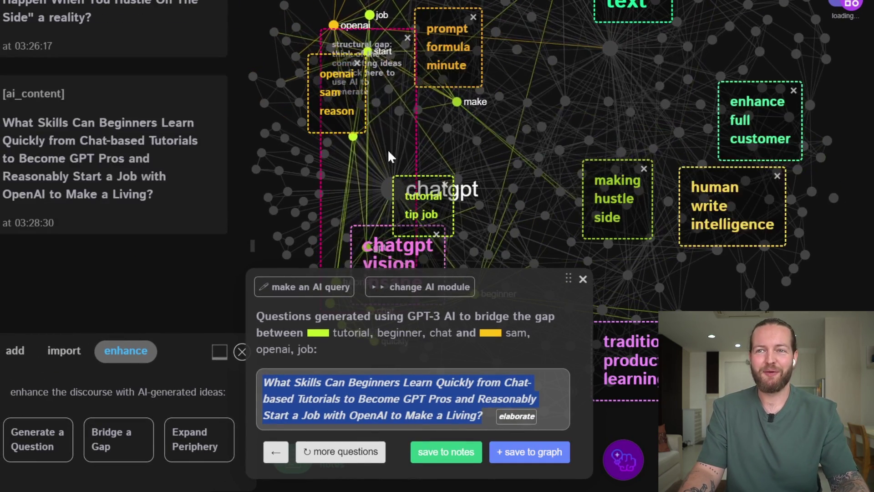
- Select the chatgpt, video, ai and prompt nodes and hide them from the graph
{"action": "scroll", "coordinate": [251, 184], "scroll_direction": "up", "scroll_amount": 5}
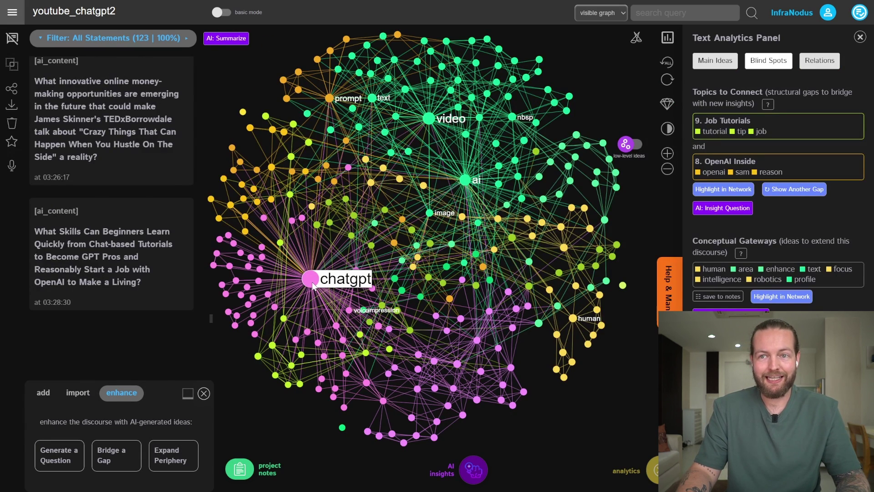
{"action": "left_click", "coordinate": [312, 284]}
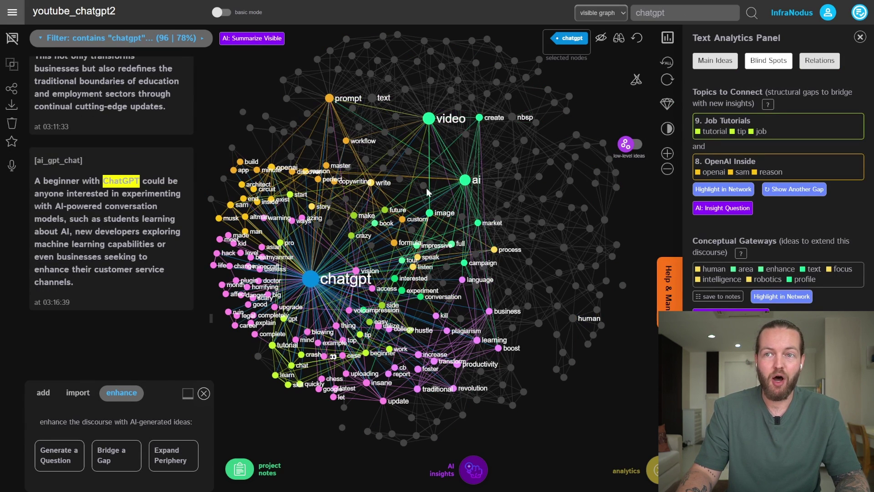
{"action": "left_click", "coordinate": [429, 120]}
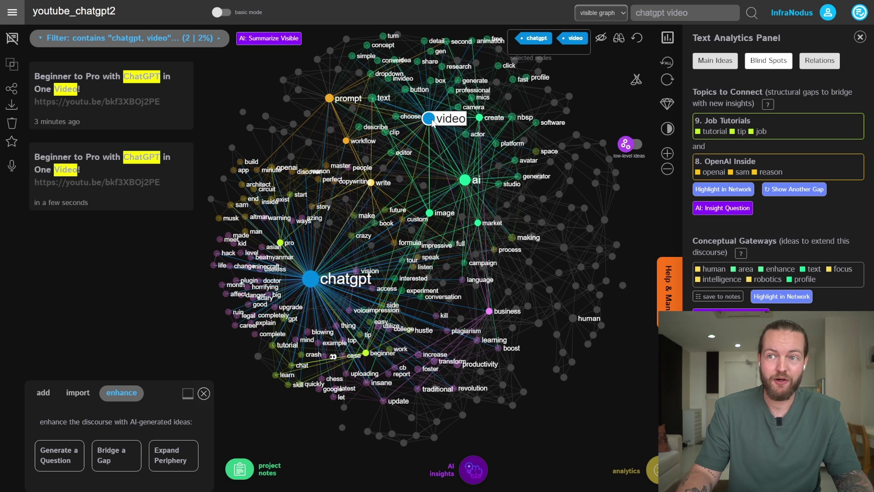
{"action": "left_click", "coordinate": [466, 181]}
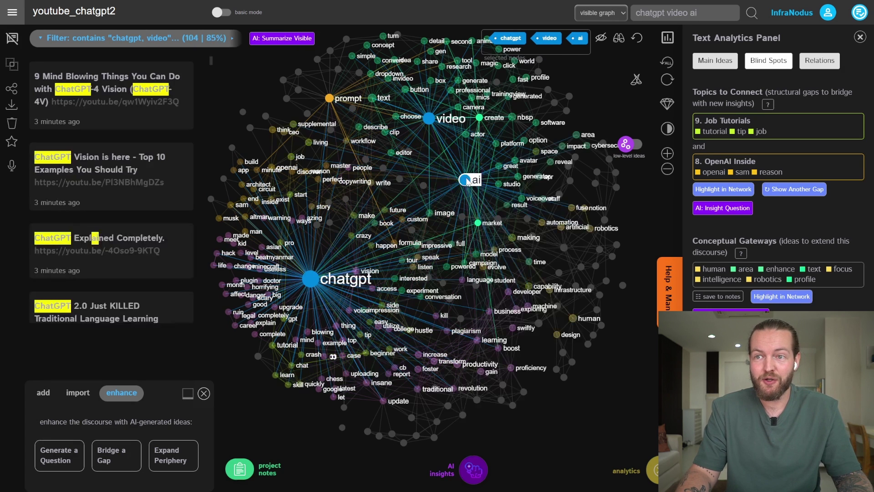
{"action": "left_click", "coordinate": [330, 99]}
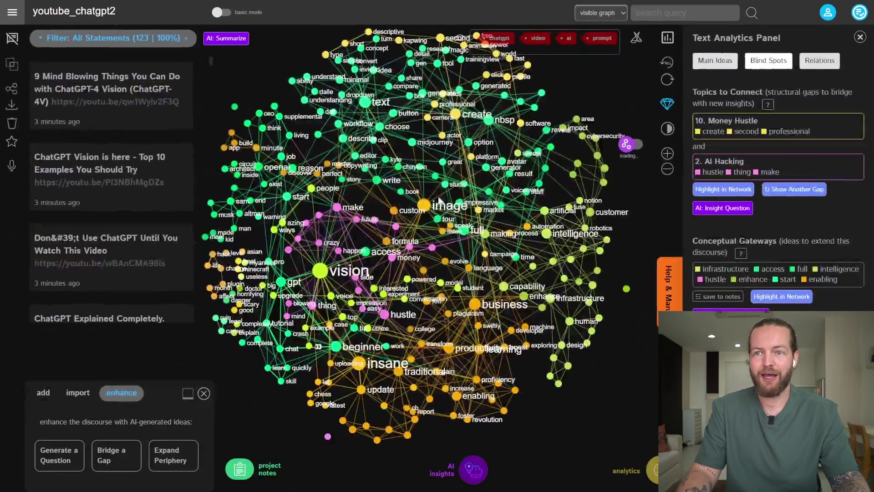
- Select the vision and insane nodes and hide them from the graph as well
{"action": "left_click", "coordinate": [330, 276]}
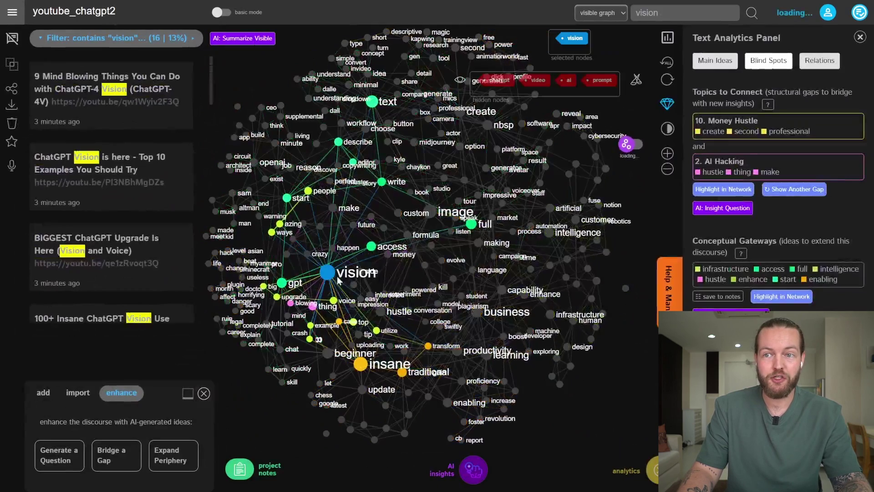
{"action": "left_click", "coordinate": [362, 364]}
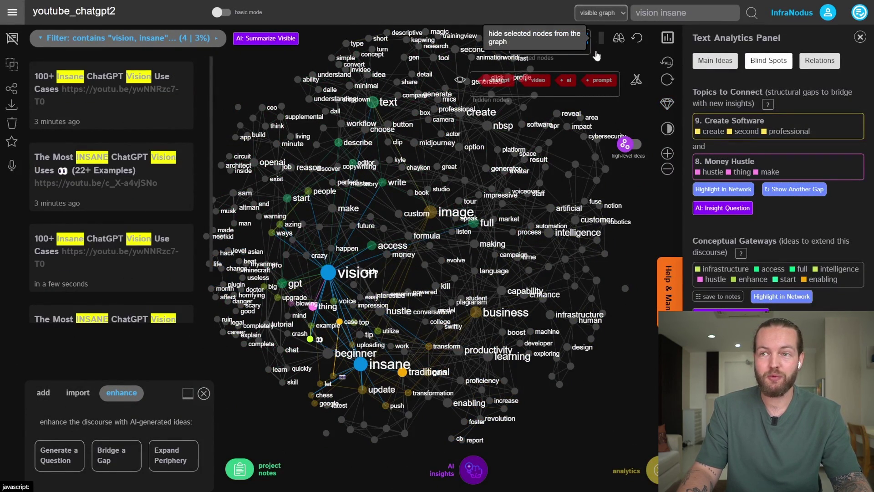
{"action": "left_click", "coordinate": [597, 71]}
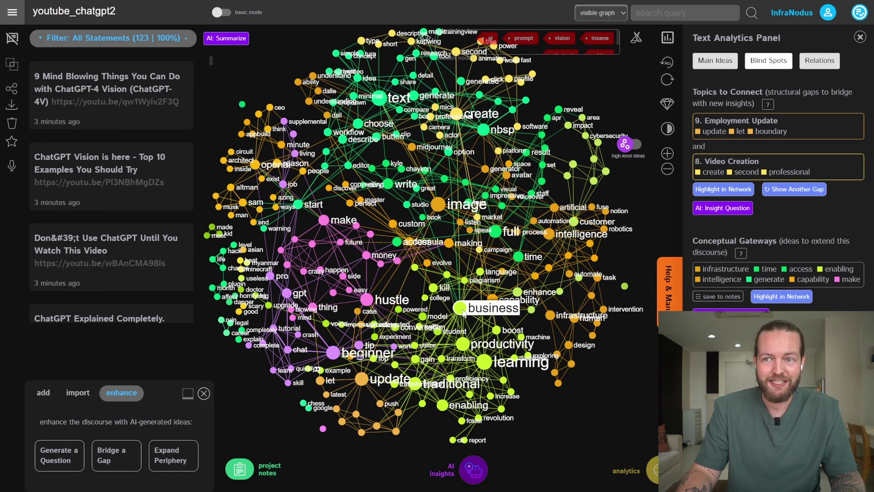
- Add the beginner, image and update nodes to the learning and productivity selection and hide them all from the graph
{"action": "left_click", "coordinate": [334, 353]}
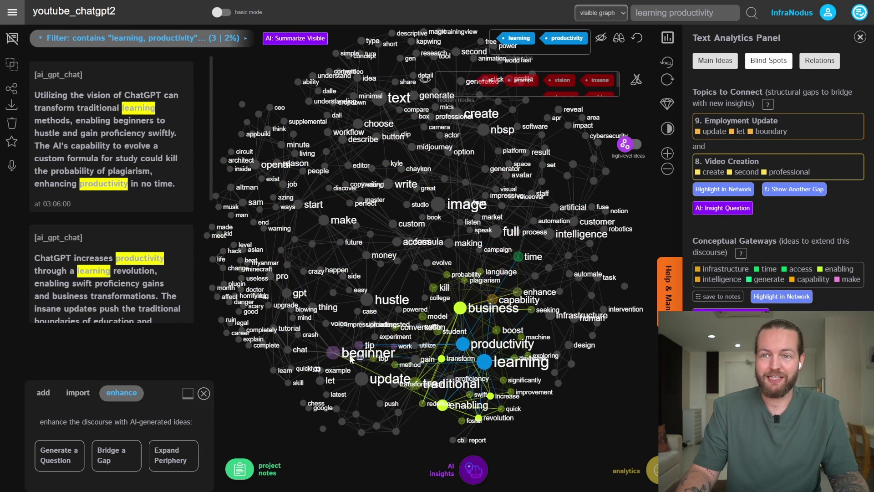
{"action": "left_click", "coordinate": [439, 208]}
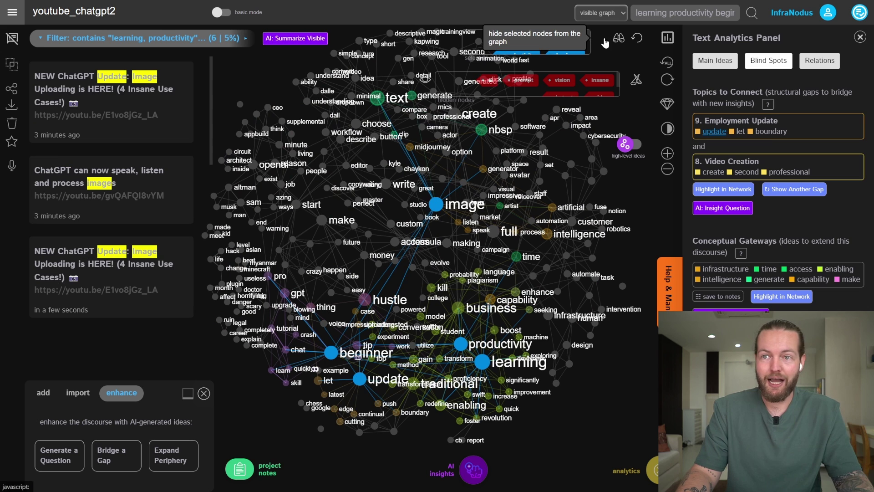
{"action": "left_click", "coordinate": [564, 148]}
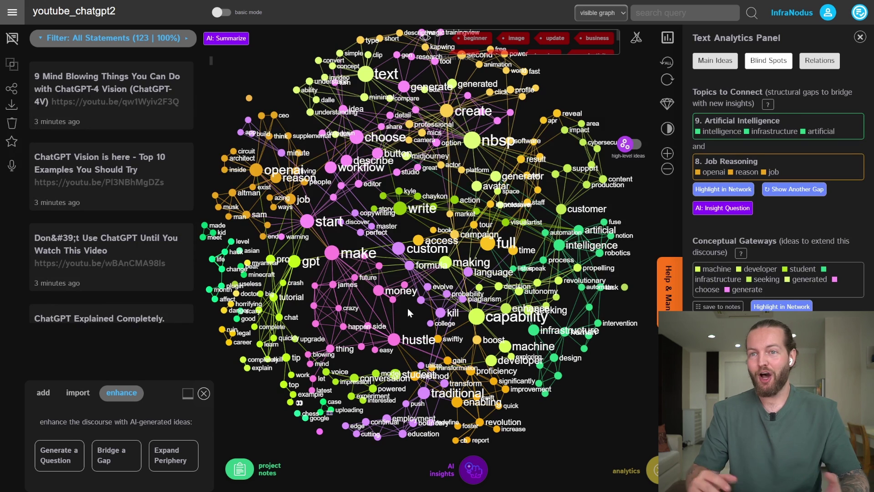
{"action": "left_click", "coordinate": [342, 253]}
{"action": "left_click", "coordinate": [473, 146]}
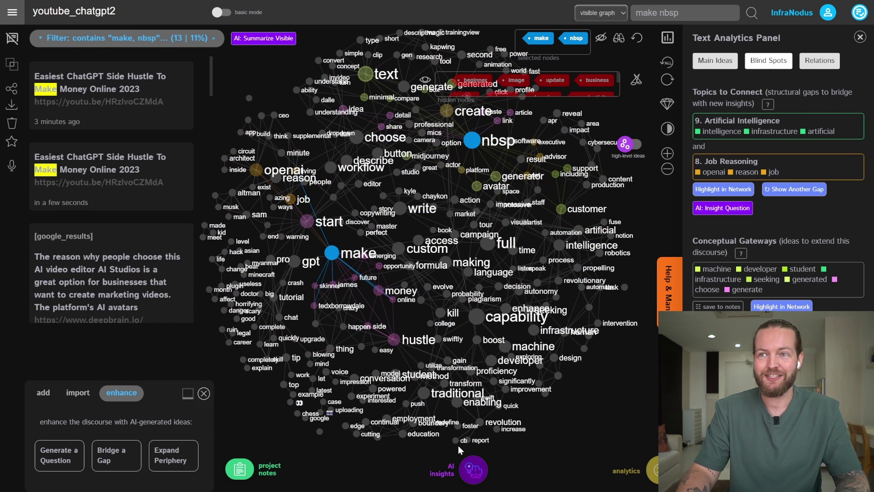
{"action": "left_click", "coordinate": [458, 445]}
- Select the openai and capability nodes and generate an AI insight from them
{"action": "left_click", "coordinate": [250, 186]}
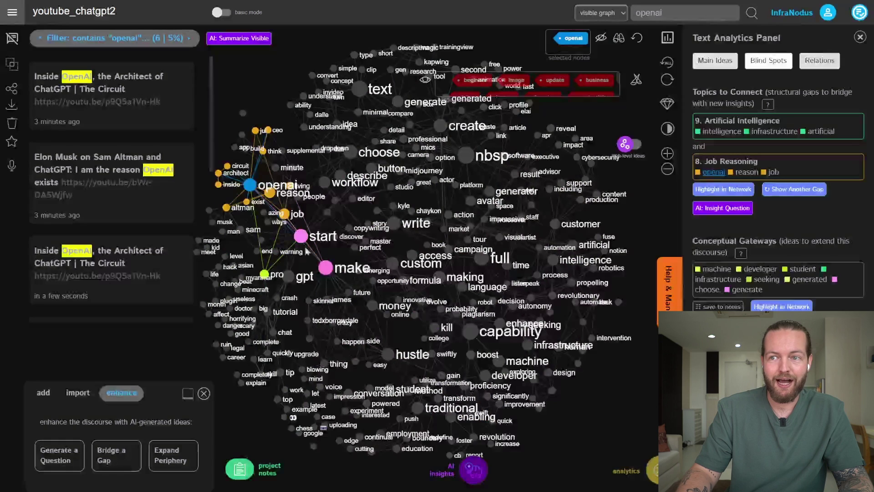
{"action": "left_click", "coordinate": [479, 336]}
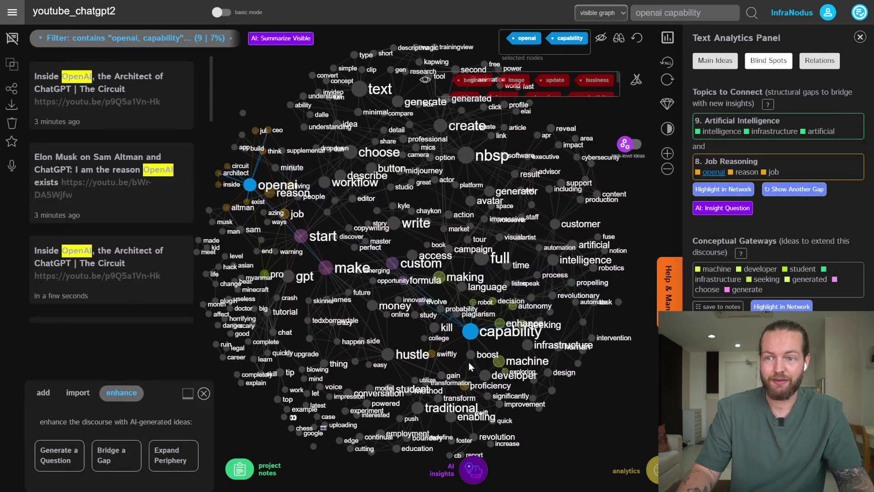
{"action": "left_click", "coordinate": [476, 478]}
{"action": "left_click", "coordinate": [360, 469]}
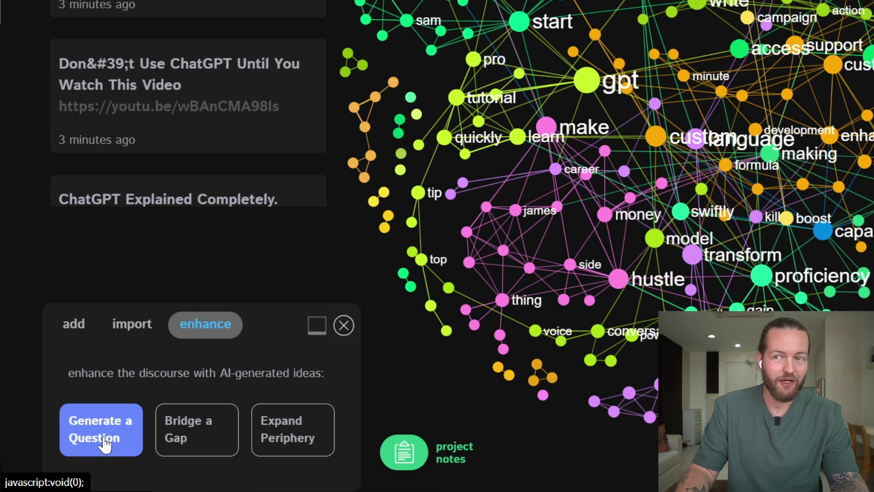
- Generate AI questions linking the create, boost, campaign topic with the proficiency, swiftly, enabling topic
{"action": "left_click", "coordinate": [104, 444]}
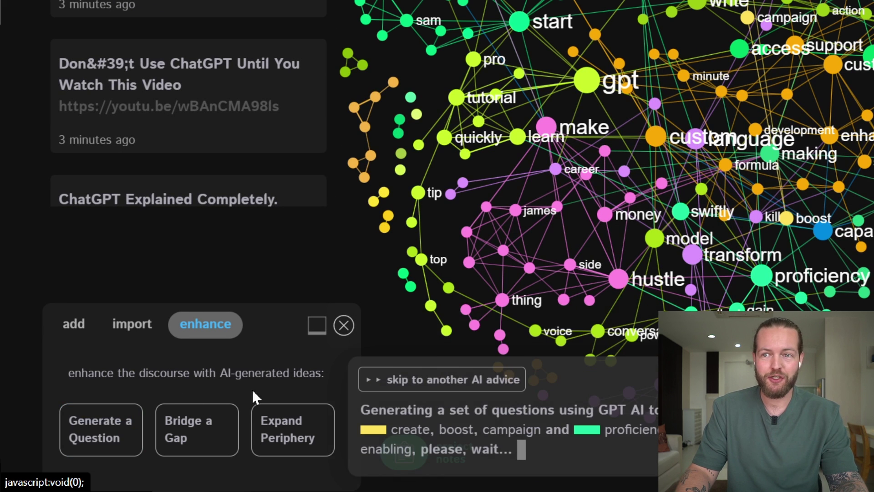
{"action": "left_click_drag", "start_coordinate": [304, 381], "coordinate": [369, 380]}
{"action": "left_click_drag", "start_coordinate": [473, 381], "coordinate": [499, 404]}
- Generate an AI statement bridging the gap between create, boost, campaign and proficiency, swiftly, enabling, and save it to the graph
{"action": "left_click", "coordinate": [139, 440]}
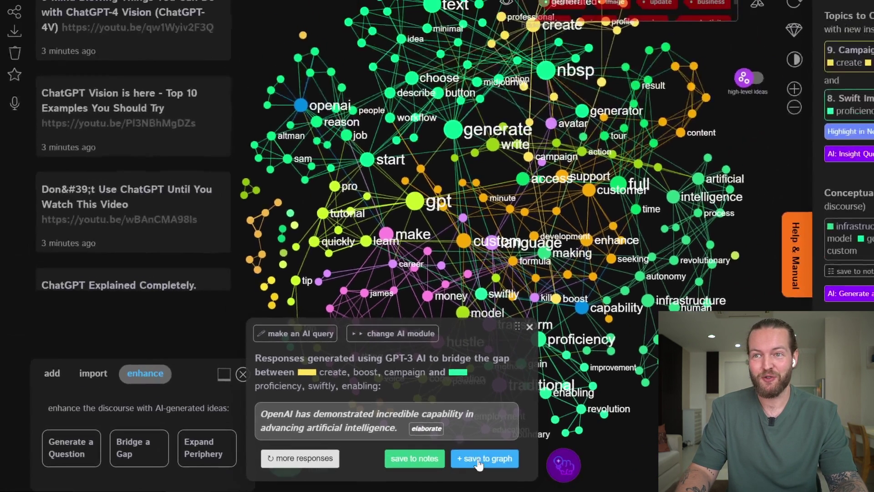
{"action": "left_click", "coordinate": [570, 444]}
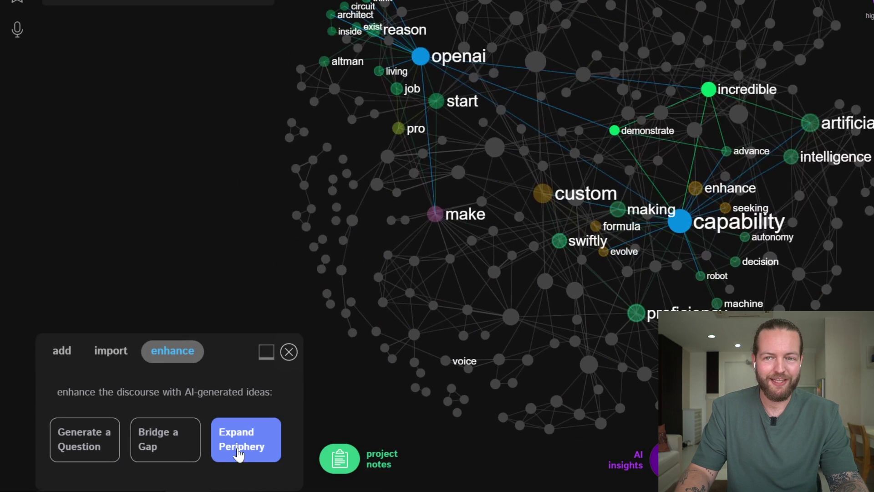
- Generate an AI idea that expands the periphery of the discourse, highlight its explored keywords, and save it to the graph
{"action": "left_click", "coordinate": [238, 453]}
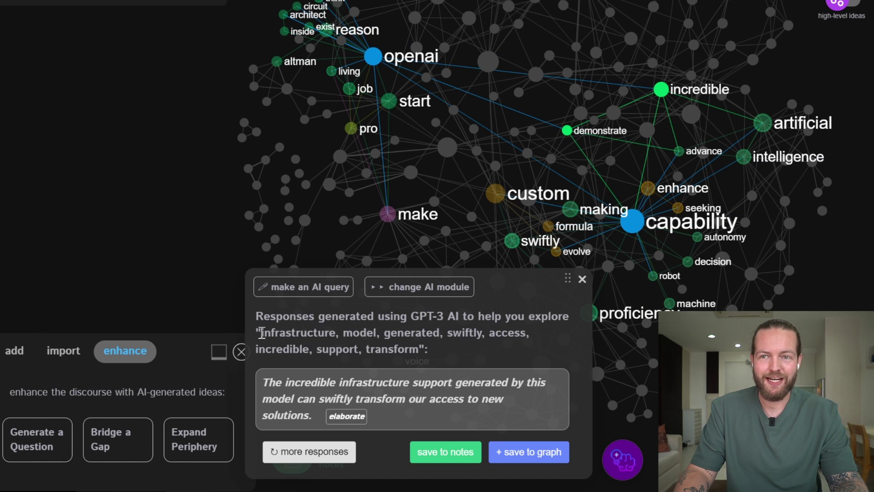
{"action": "left_click_drag", "start_coordinate": [262, 333], "coordinate": [355, 344]}
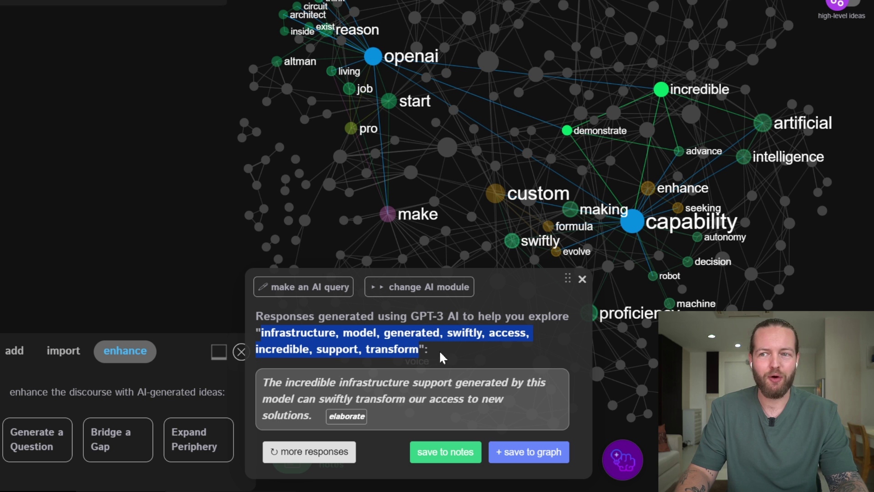
{"action": "left_click", "coordinate": [521, 453]}
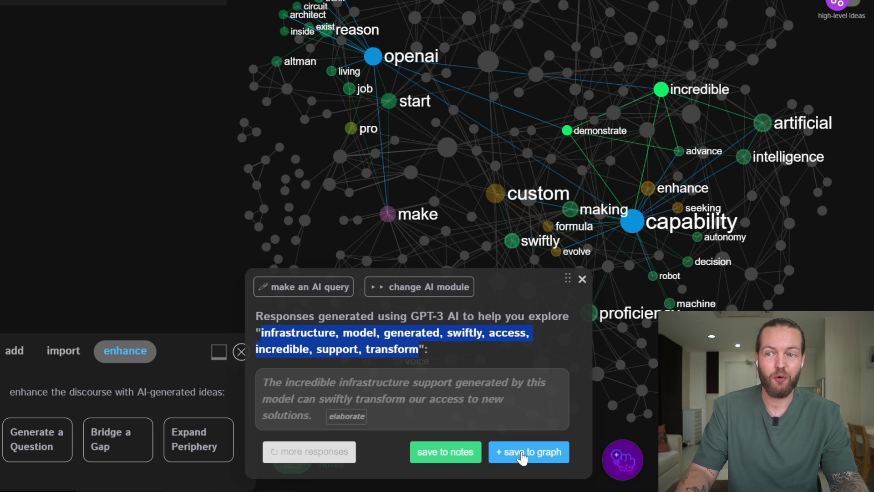